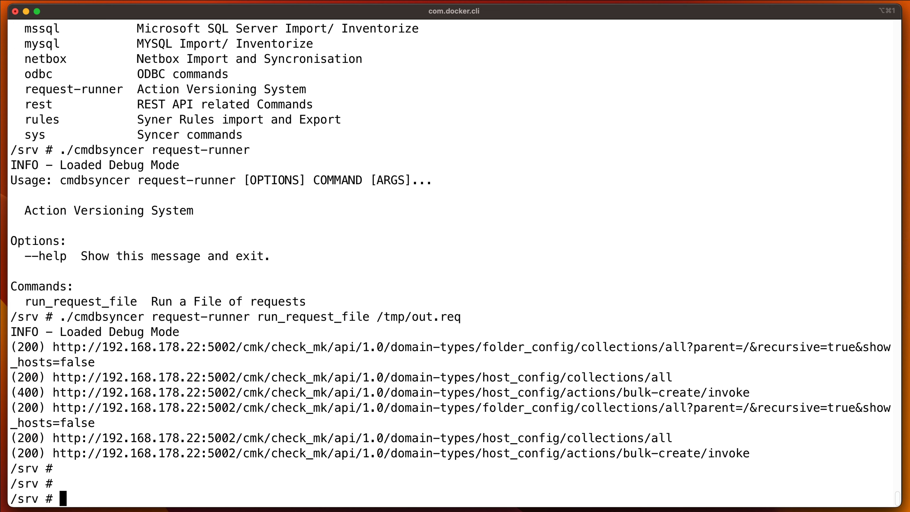
# - Open local_config.py in vim, uncomment the 'LOG_LEVEL' : logging.DEBUG line, and save the file
pyautogui.write('vim local_co')
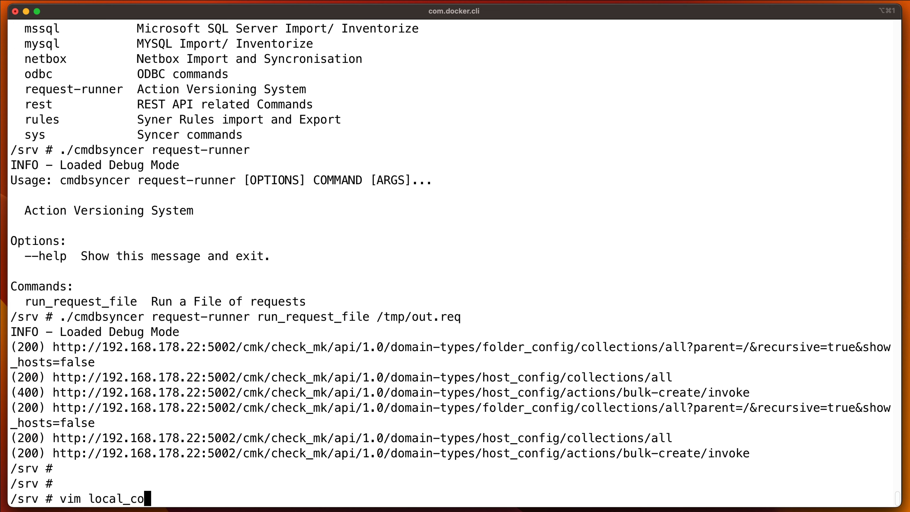
pyautogui.write('nfig.py')
pyautogui.press('Return')
pyautogui.press('j')
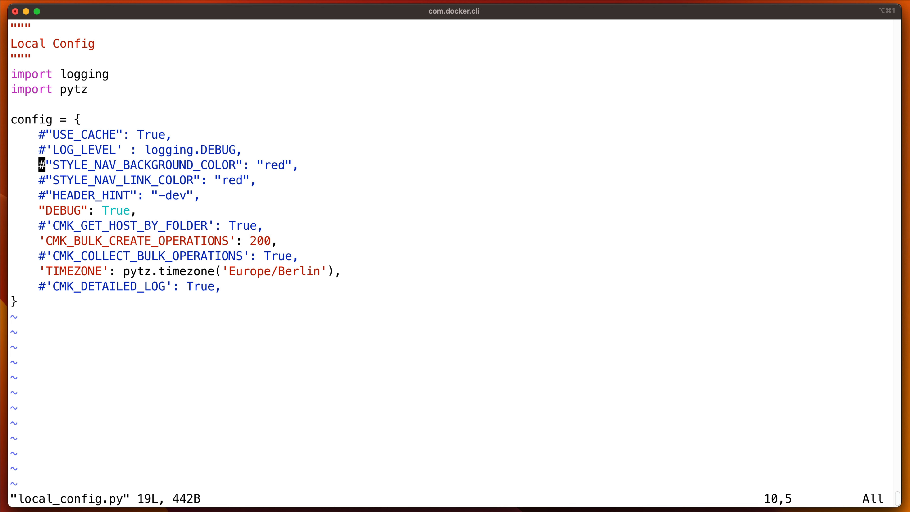
pyautogui.press('k')
pyautogui.press('x')
pyautogui.press('Escape')
pyautogui.write('j')
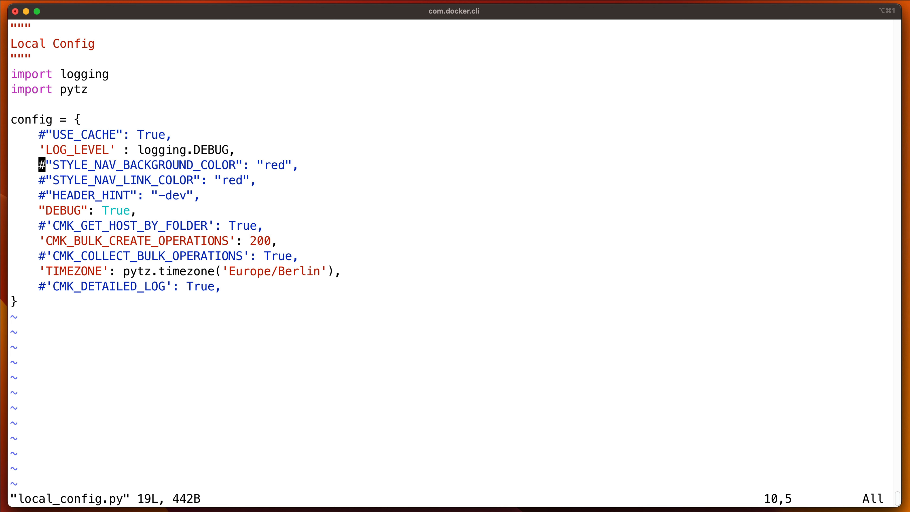
pyautogui.write(':wq')
pyautogui.press('Return')
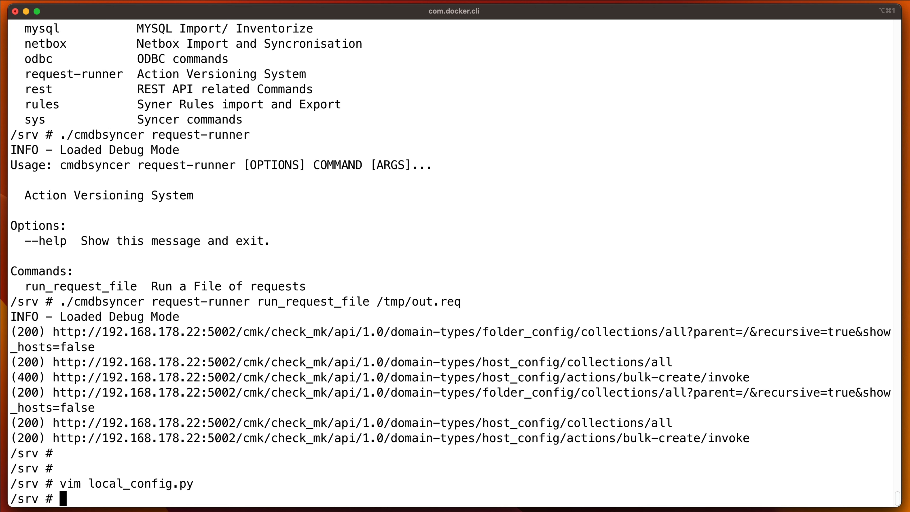
# - Rerun the checkmk export_hosts command for the cmk account from shell history and scroll through its debug output
pyautogui.hotkey('ctrl', 'r')
pyautogui.write('exp')
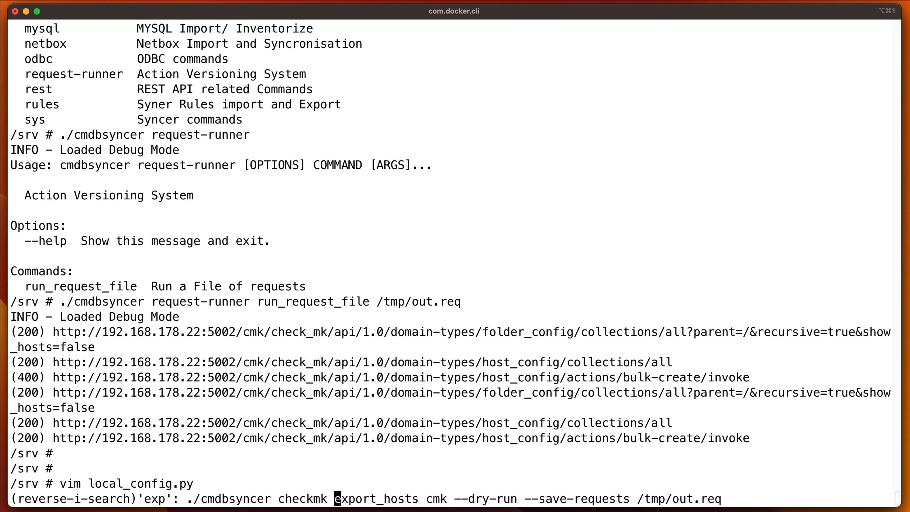
pyautogui.hotkey('ctrl', 'r')
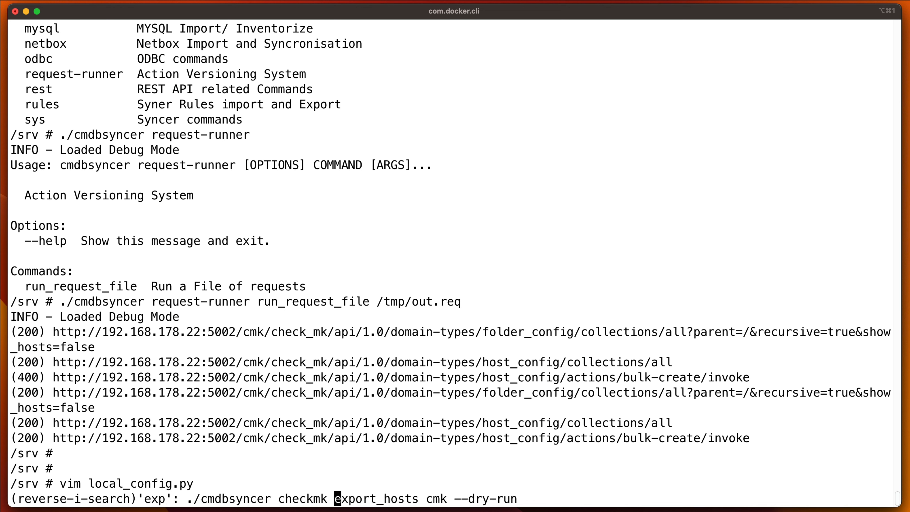
pyautogui.press('End')
pyautogui.press('BackSpace')
pyautogui.press('BackSpace')
pyautogui.press('BackSpace')
pyautogui.press('BackSpace')
pyautogui.press('BackSpace')
pyautogui.press('BackSpace')
pyautogui.press('BackSpace')
pyautogui.press('BackSpace')
pyautogui.press('BackSpace')
pyautogui.press('BackSpace')
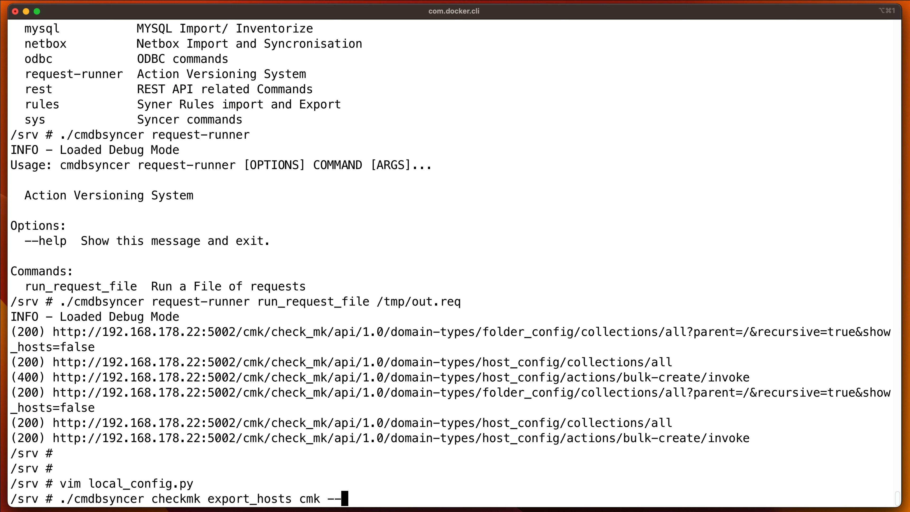
pyautogui.press('Return')
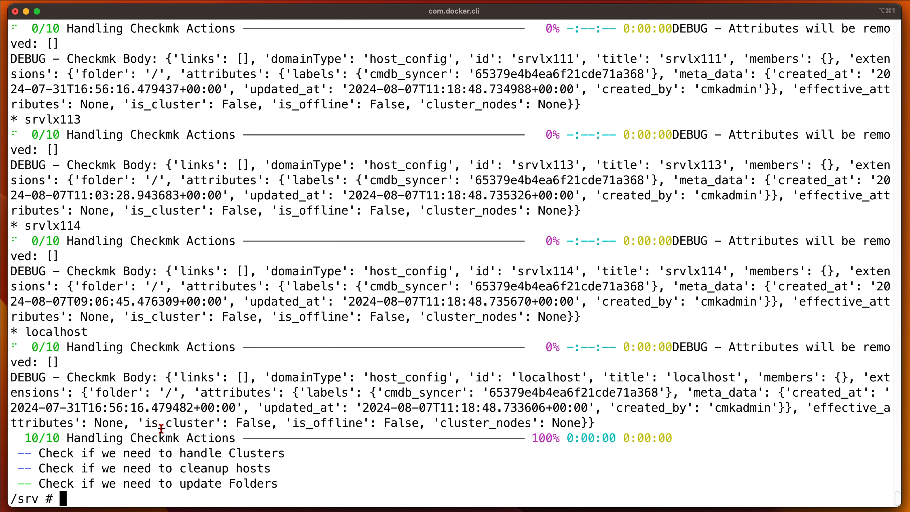
pyautogui.scroll(15, 232, 261)
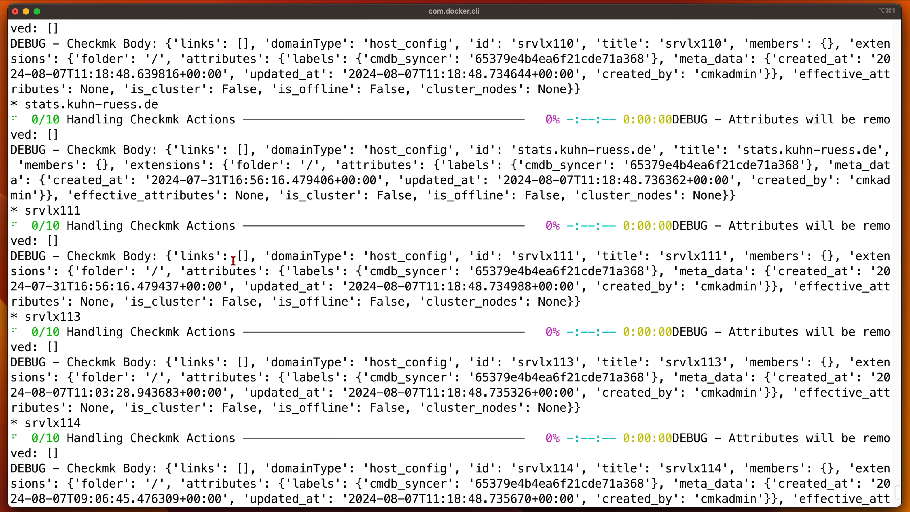
pyautogui.scroll(-10, 245, 276)
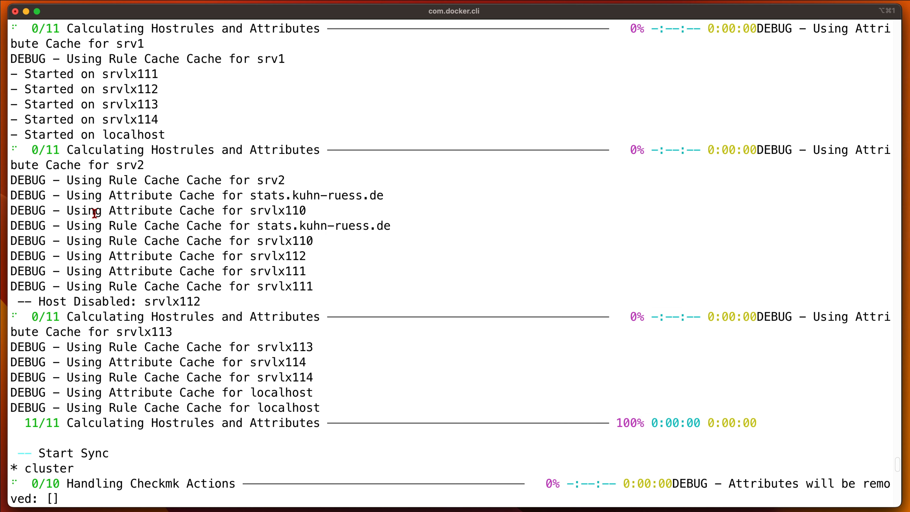
pyautogui.scroll(-10, 197, 237)
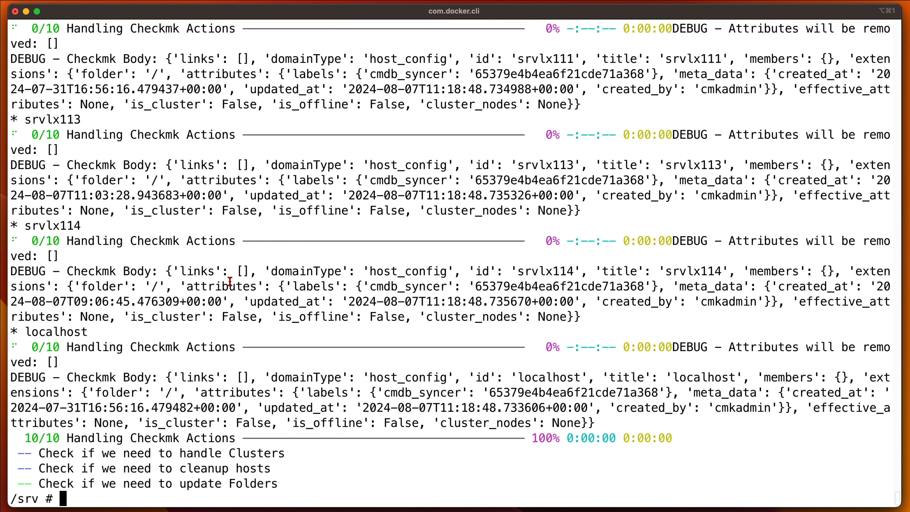
# - Reopen local_config.py and comment out the LOG_LEVEL line again, then save and quit
pyautogui.press('Up')
pyautogui.press('Up')
pyautogui.press('Return')
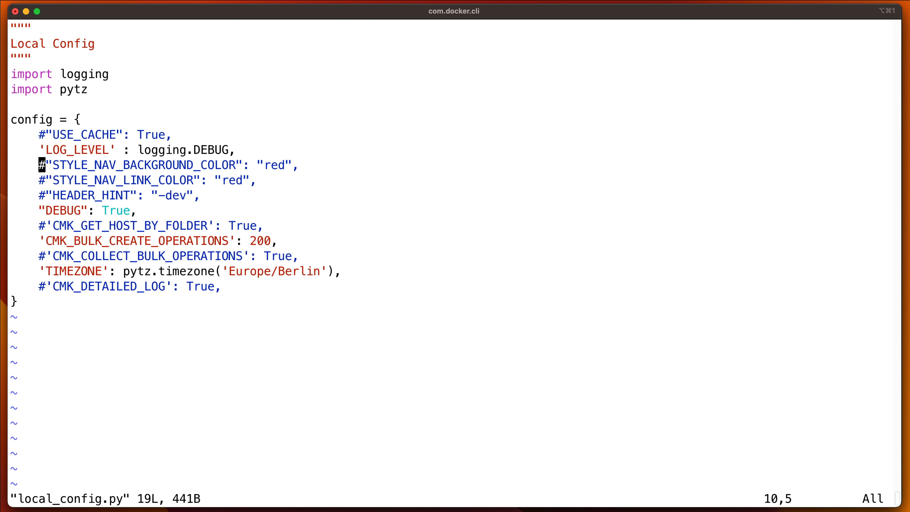
pyautogui.press('Up')
pyautogui.write('i#')
pyautogui.press('Escape')
pyautogui.write(':wq')
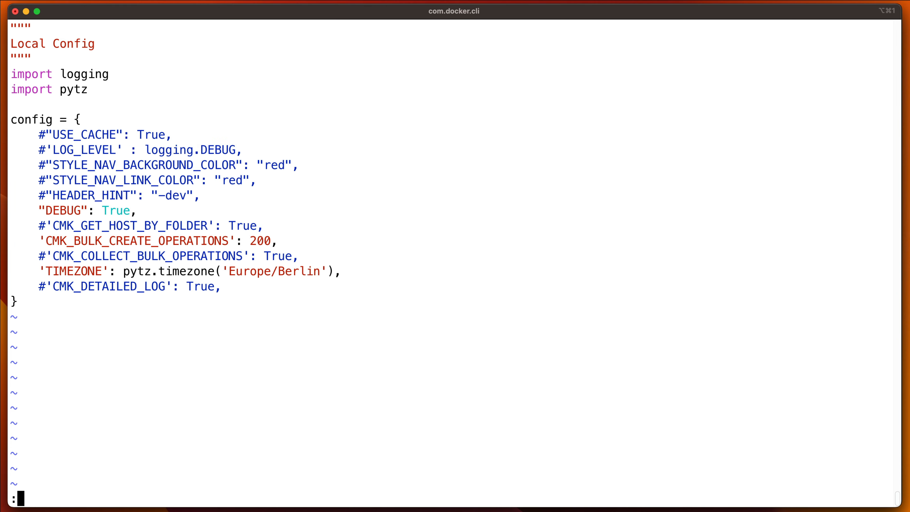
pyautogui.press('Return')
pyautogui.press('Return')
pyautogui.press('Return')
pyautogui.press('Return')
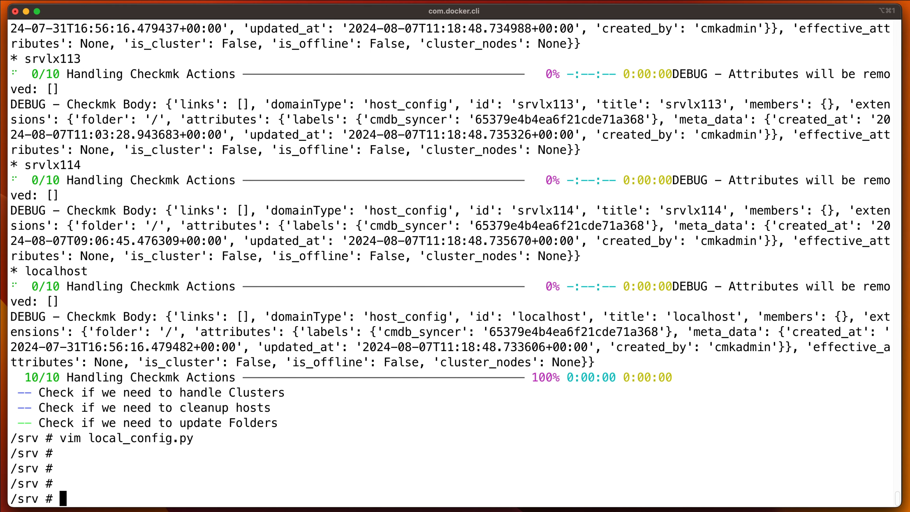
# - Switch to the browser, edit the Daily cronjob group and set its job command to ODBC: Inventorize Data
pyautogui.press('super+Tab')
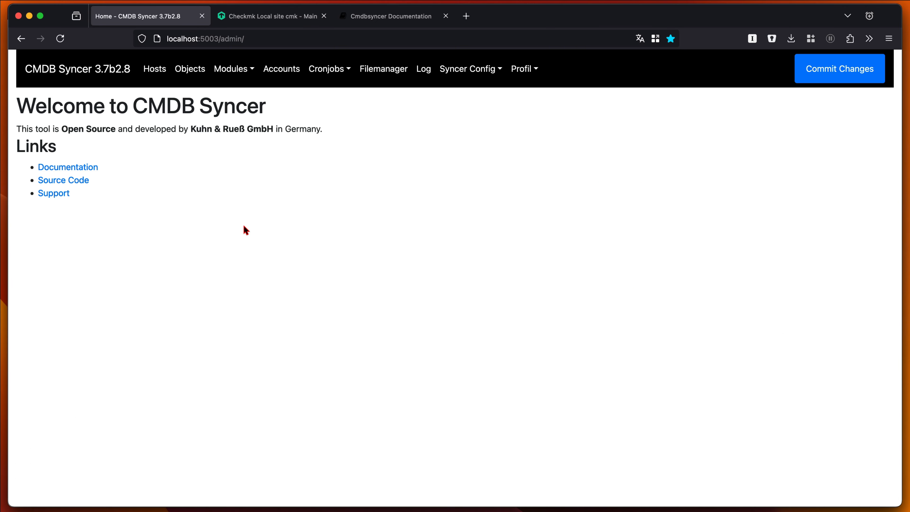
pyautogui.click(324, 70)
pyautogui.click(343, 98)
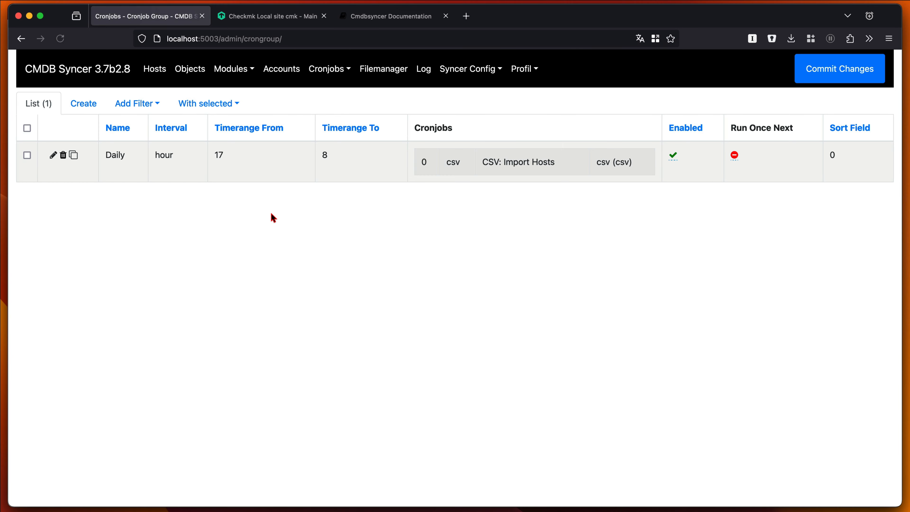
pyautogui.click(51, 154)
pyautogui.click(94, 237)
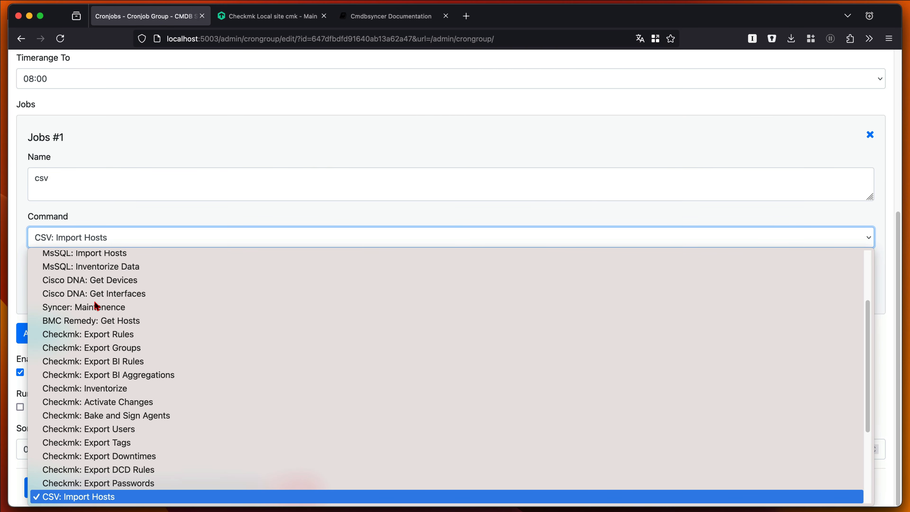
pyautogui.scroll(-3, 115, 377)
pyautogui.scroll(5, 114, 376)
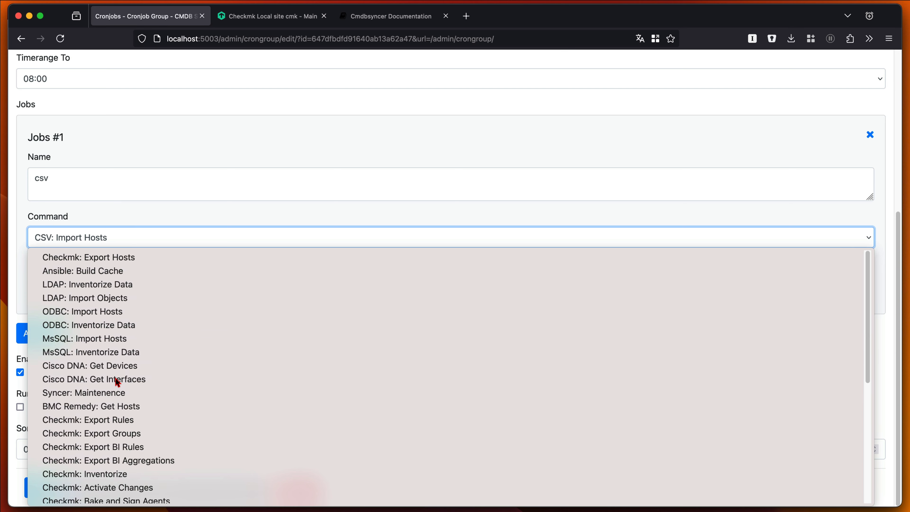
pyautogui.click(122, 325)
pyautogui.scroll(5, 157, 247)
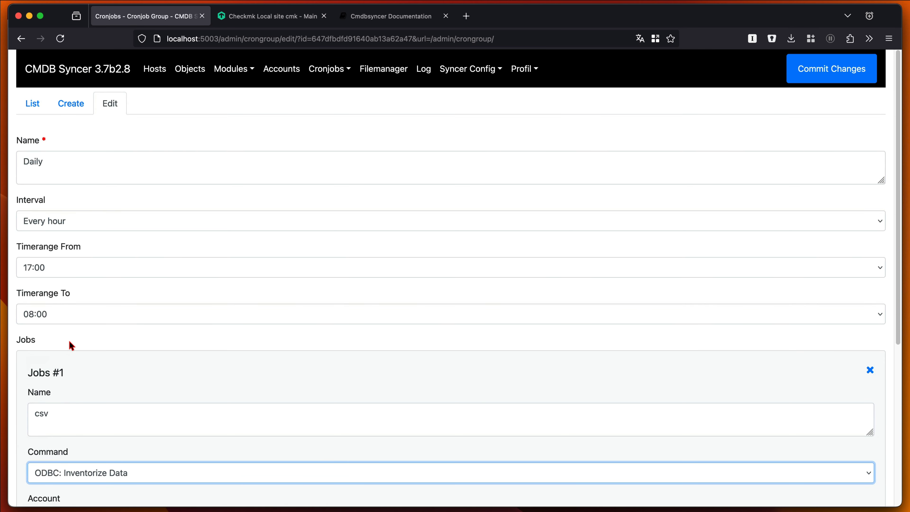
# - Open the cronjob state table, then the hosts list
pyautogui.click(330, 70)
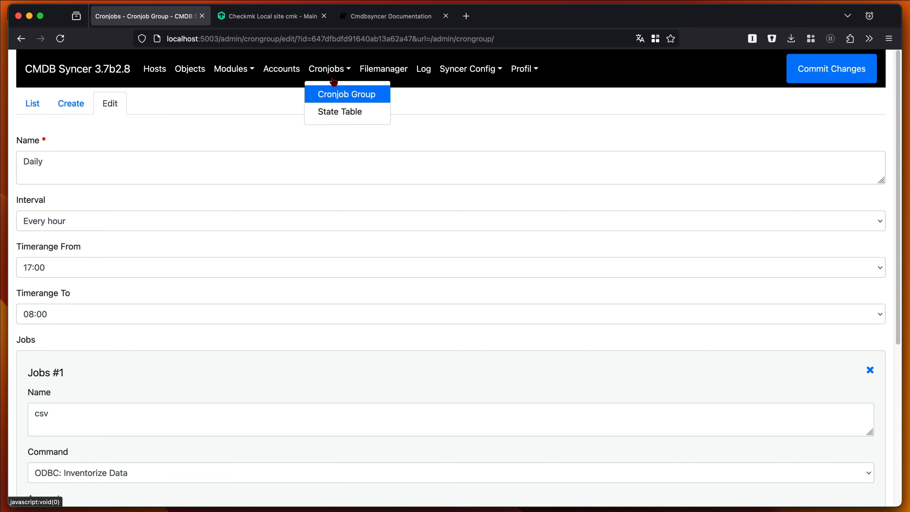
pyautogui.click(338, 112)
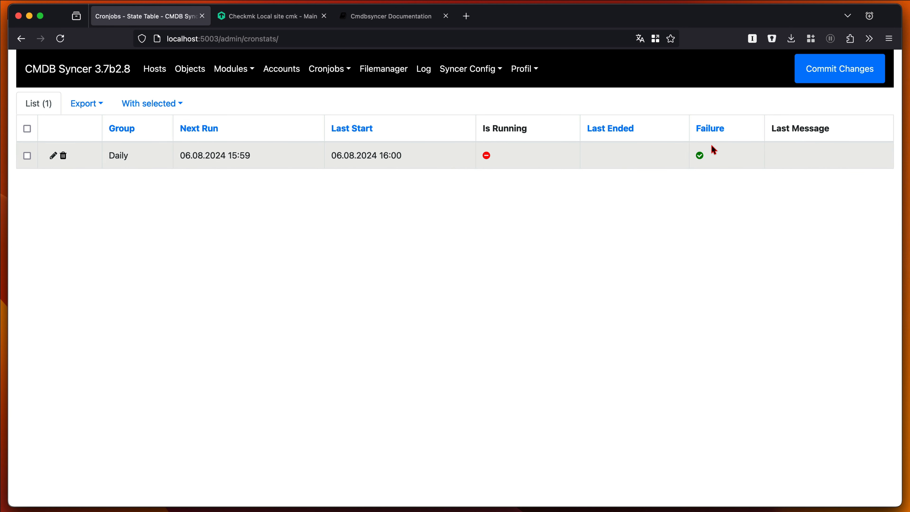
pyautogui.click(156, 76)
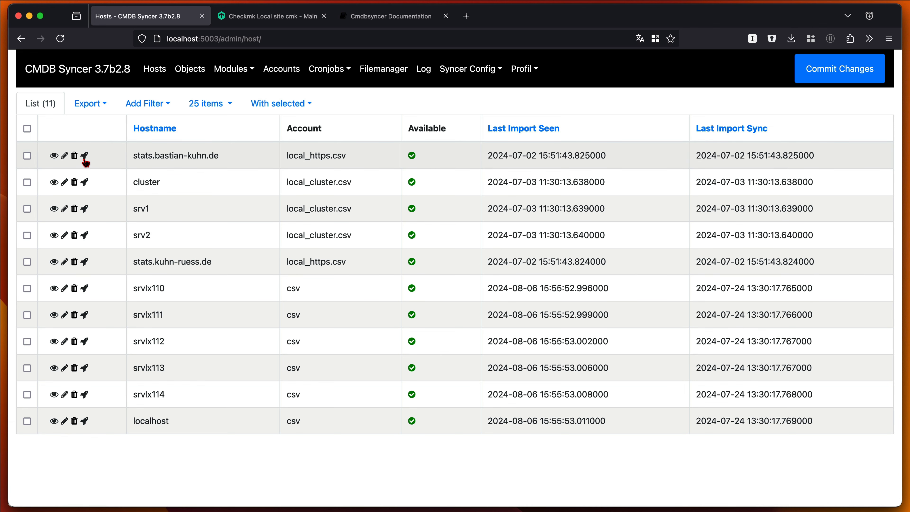
# - Open the debug view for the first host and expand its Actions and Rewrite export rule sections
pyautogui.click(84, 156)
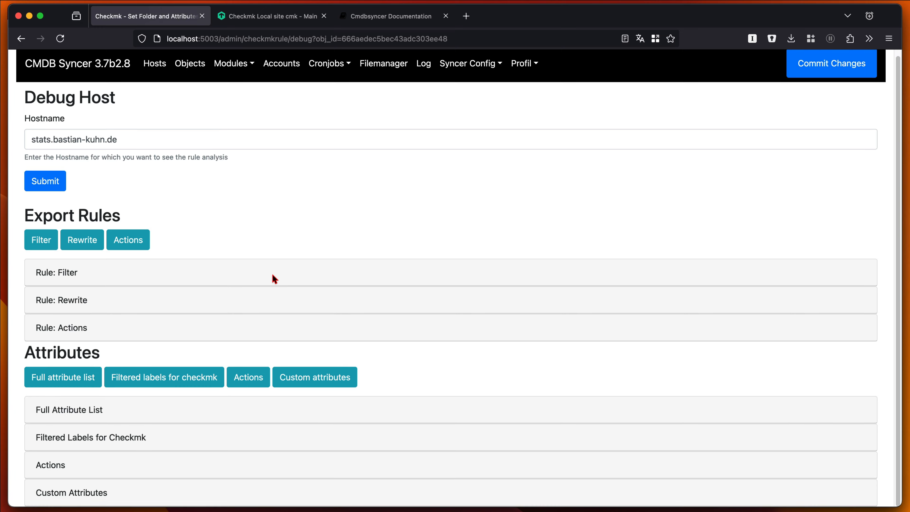
pyautogui.click(128, 247)
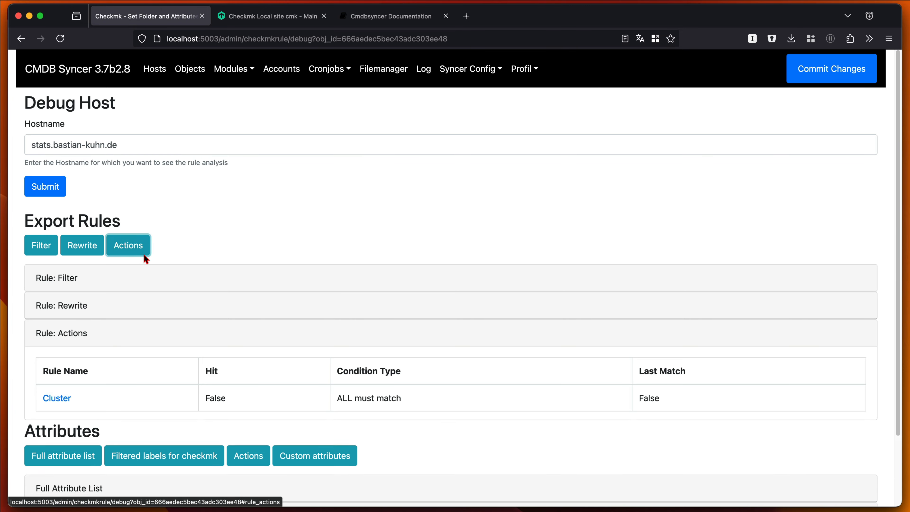
pyautogui.click(82, 246)
pyautogui.click(35, 251)
pyautogui.click(82, 245)
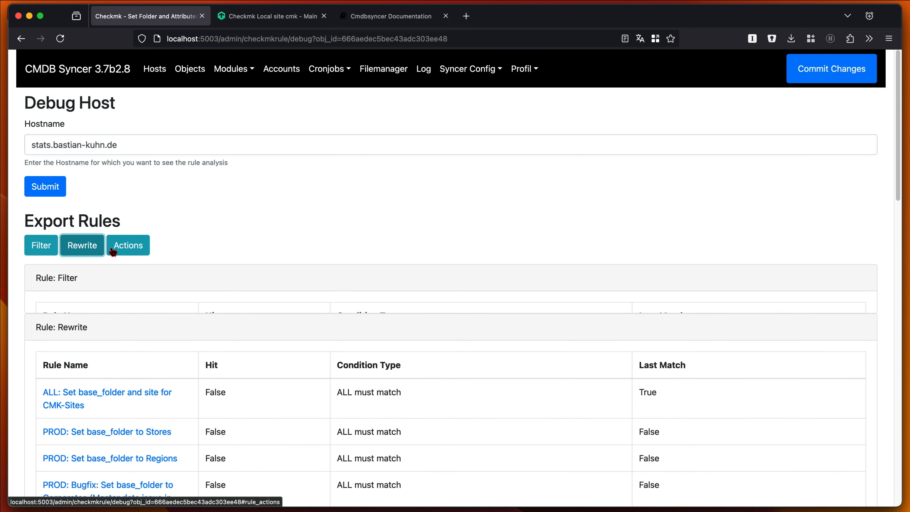
pyautogui.scroll(-10, 257, 288)
pyautogui.scroll(10, 258, 290)
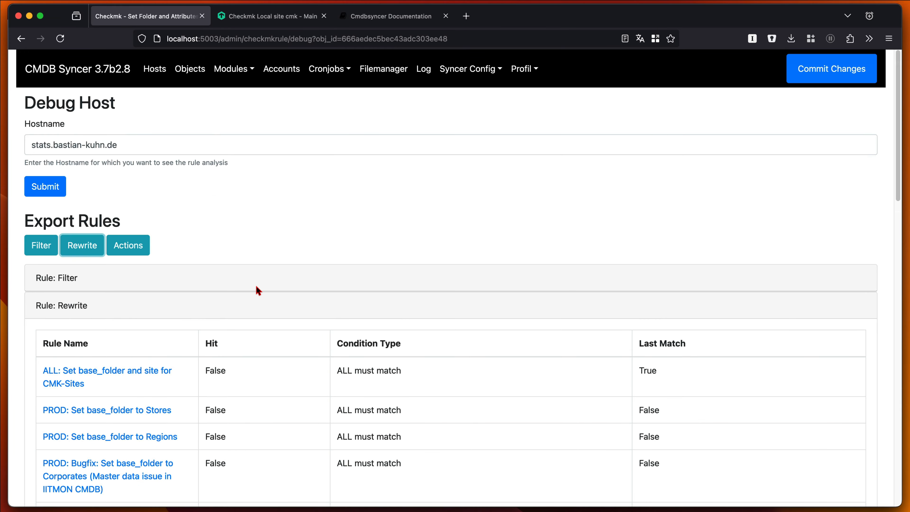
pyautogui.scroll(-20, 426, 244)
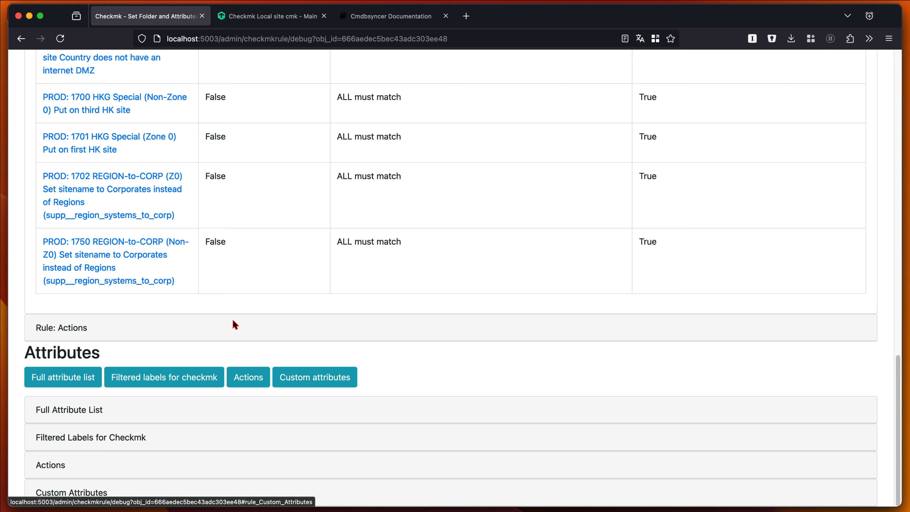
pyautogui.scroll(20, 234, 323)
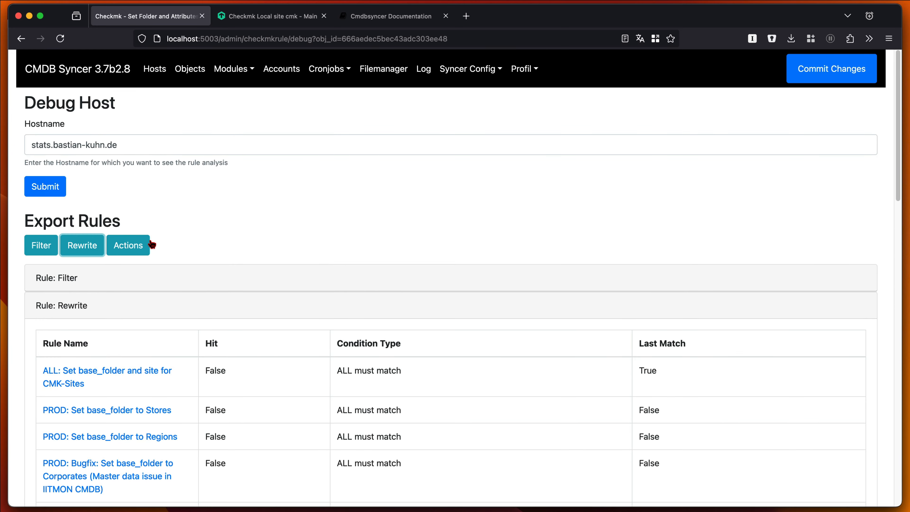
# - Open the Checkmk module's Manage Downtimes page, then its Manage Checkmk Users page
pyautogui.click(232, 68)
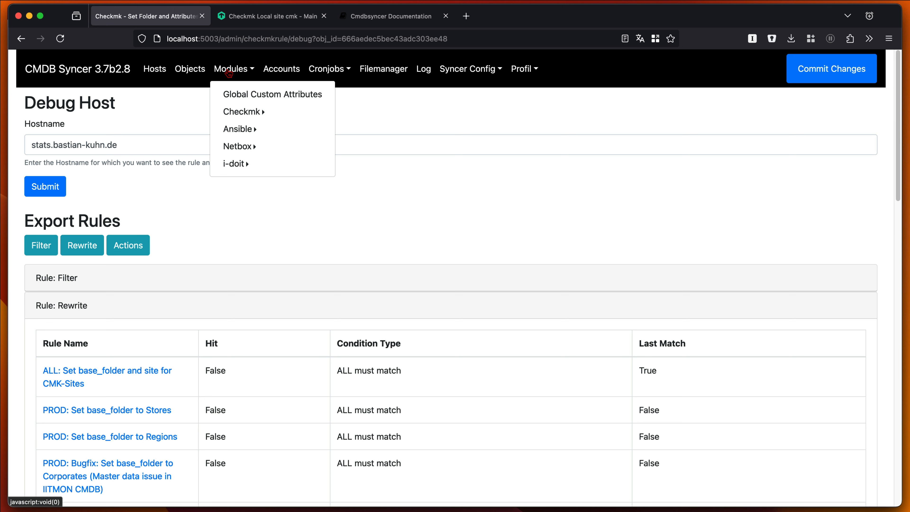
pyautogui.click(241, 118)
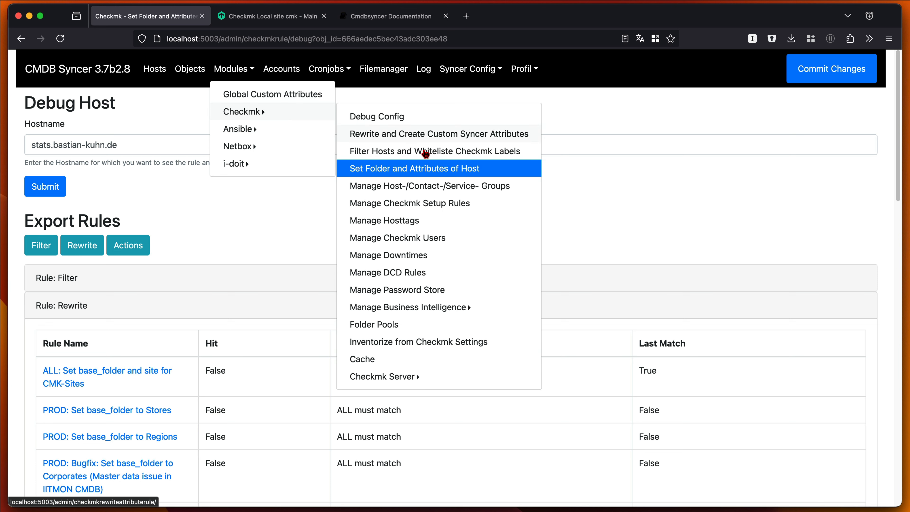
pyautogui.click(419, 255)
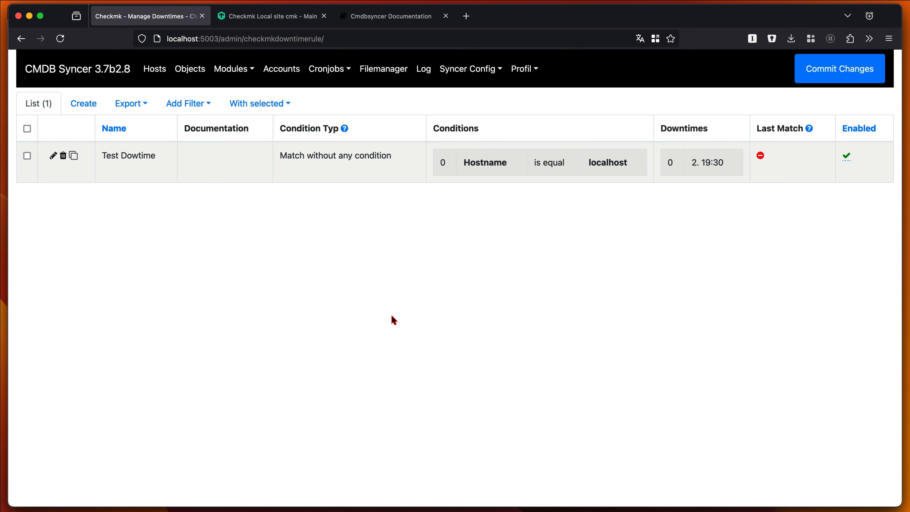
pyautogui.click(233, 70)
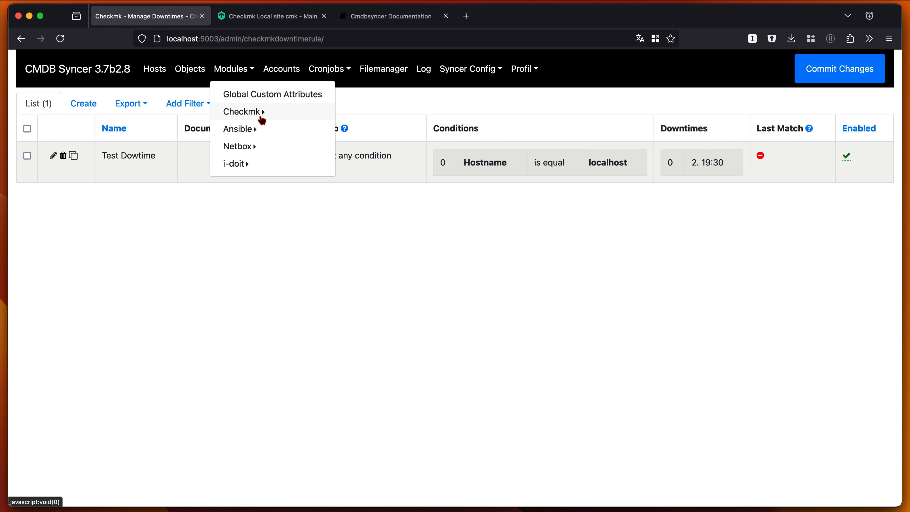
pyautogui.click(262, 120)
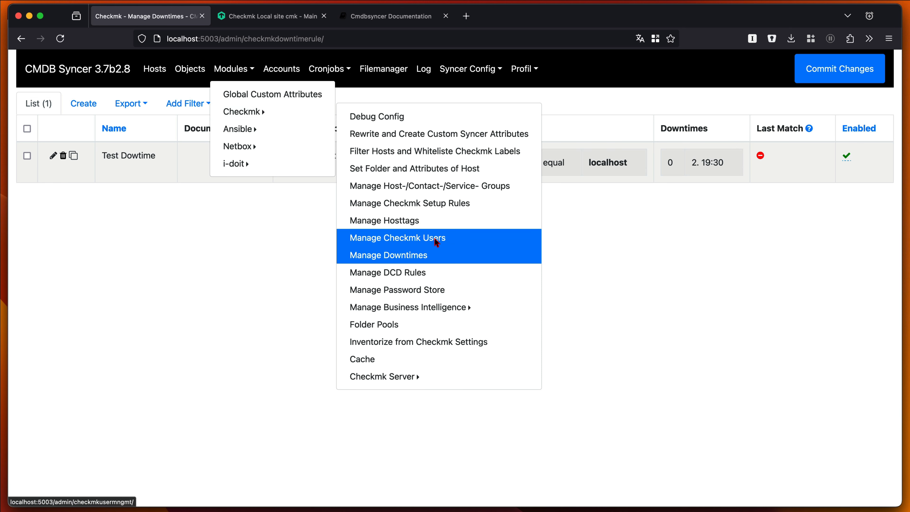
pyautogui.click(435, 243)
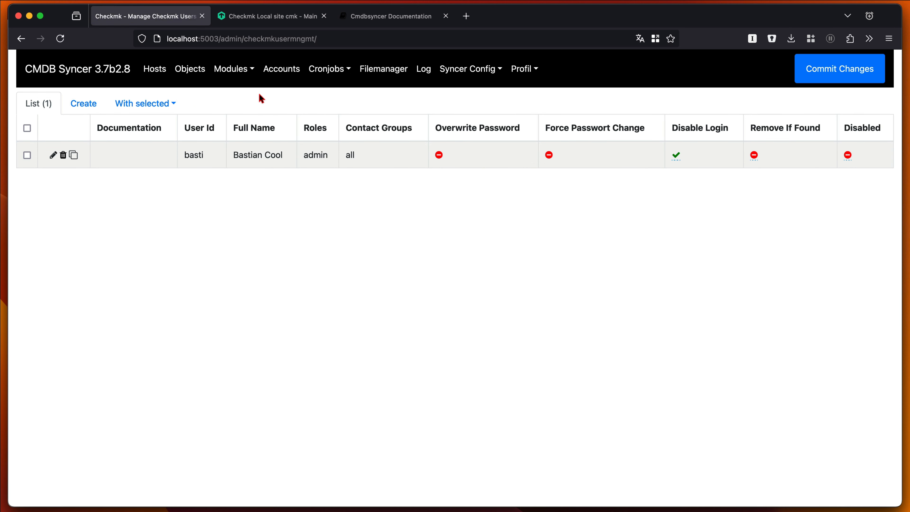
# - Open the Checkmk module's Manage Password Store page, then the Accounts list
pyautogui.click(237, 69)
pyautogui.click(282, 116)
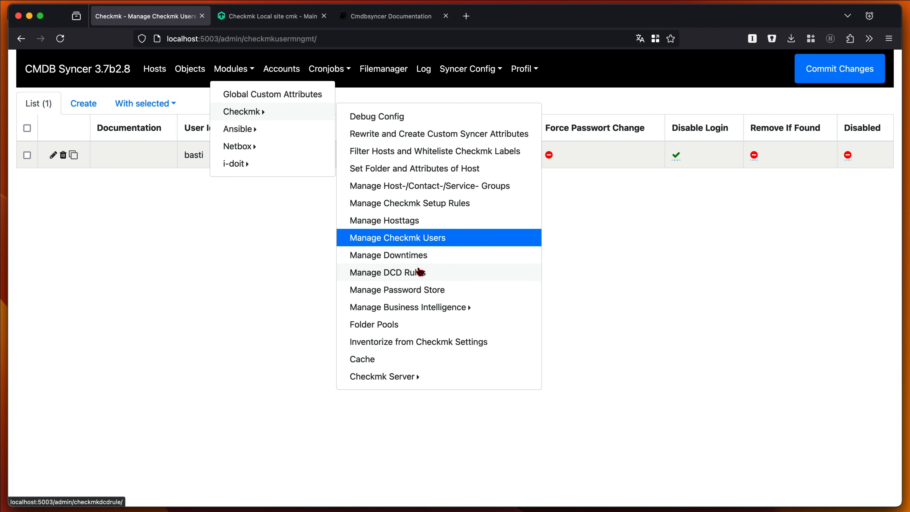
pyautogui.click(428, 291)
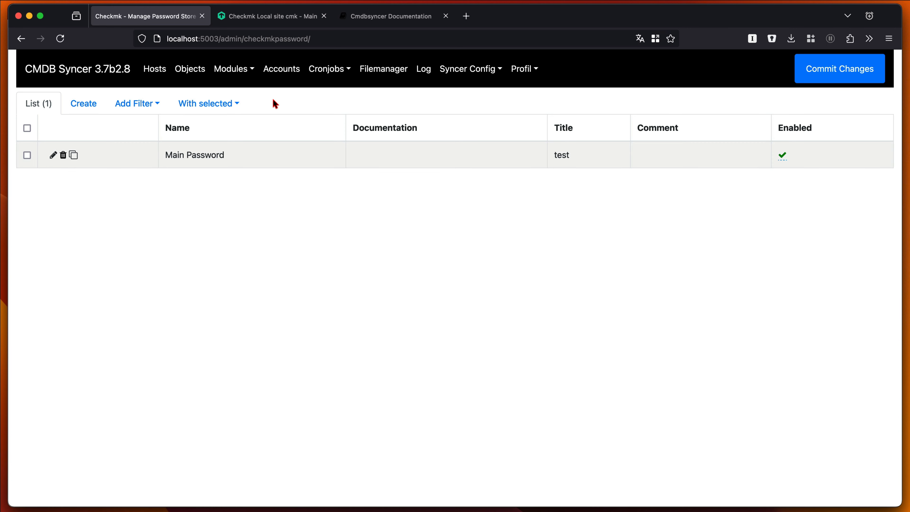
pyautogui.click(289, 78)
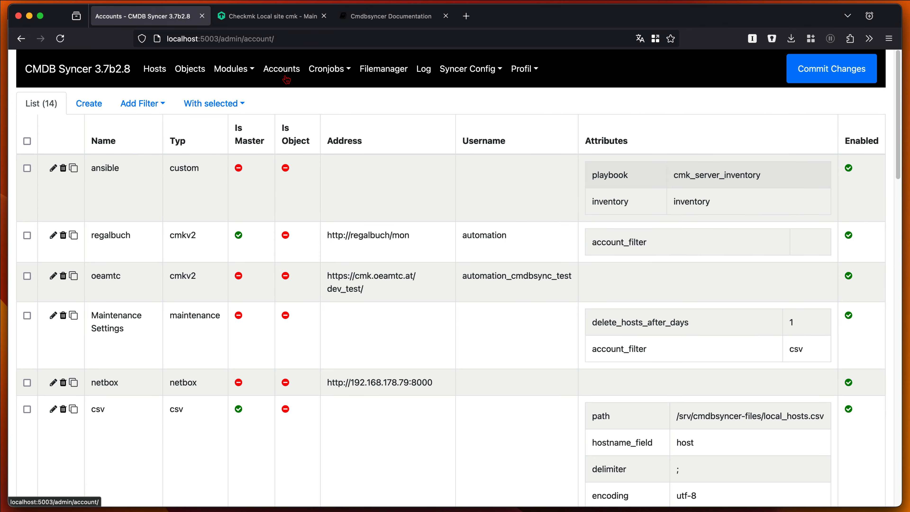
# - Open the Checkmk module's Manage Hosttags page and scroll through its tag entries
pyautogui.click(233, 68)
pyautogui.click(255, 114)
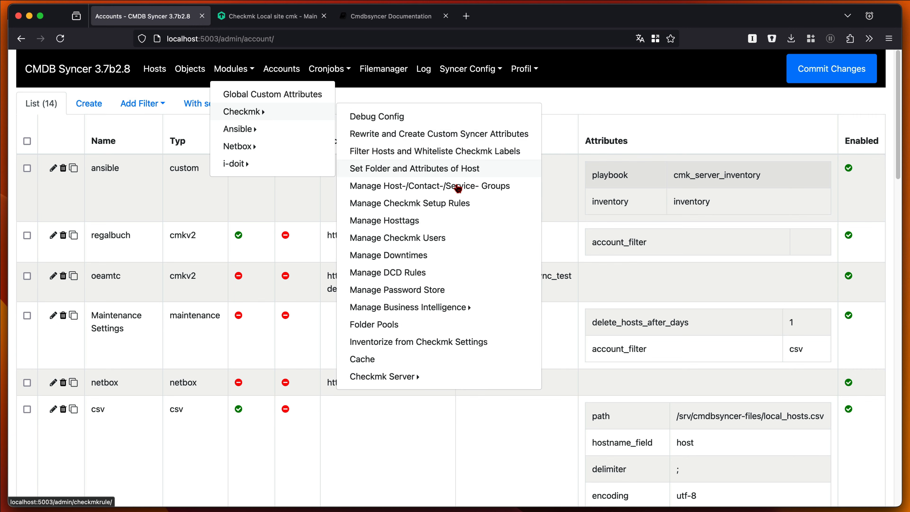
pyautogui.click(446, 225)
pyautogui.scroll(-15, 376, 285)
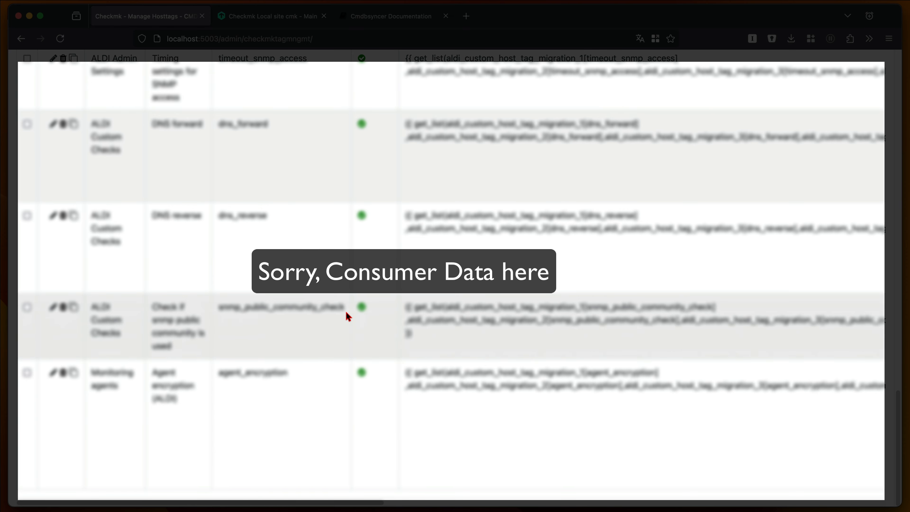
pyautogui.scroll(15, 312, 220)
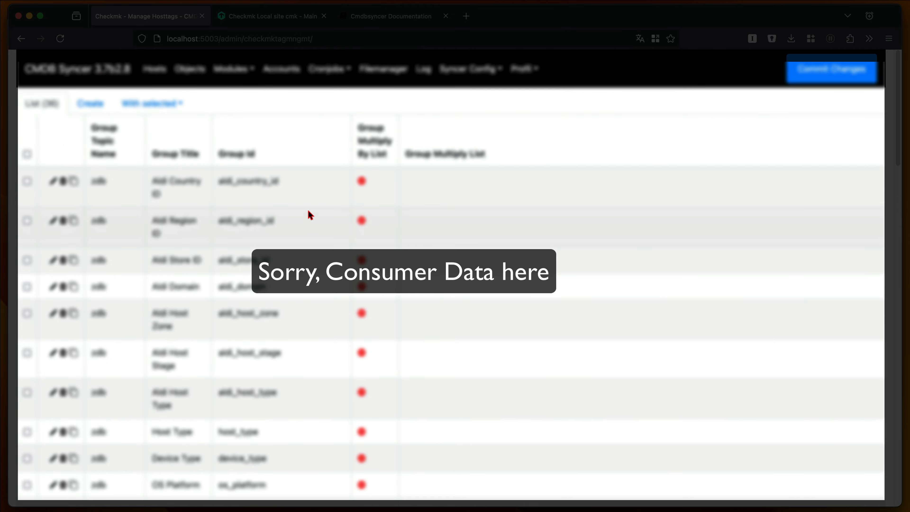
# - Open the Checkmk module's Set Folder and Attributes of Host rules and start creating a new rule
pyautogui.click(237, 70)
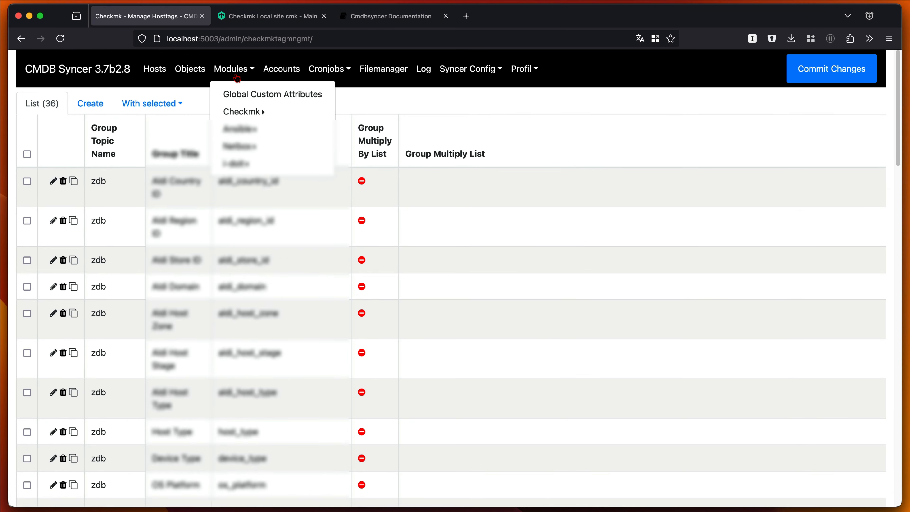
pyautogui.click(319, 112)
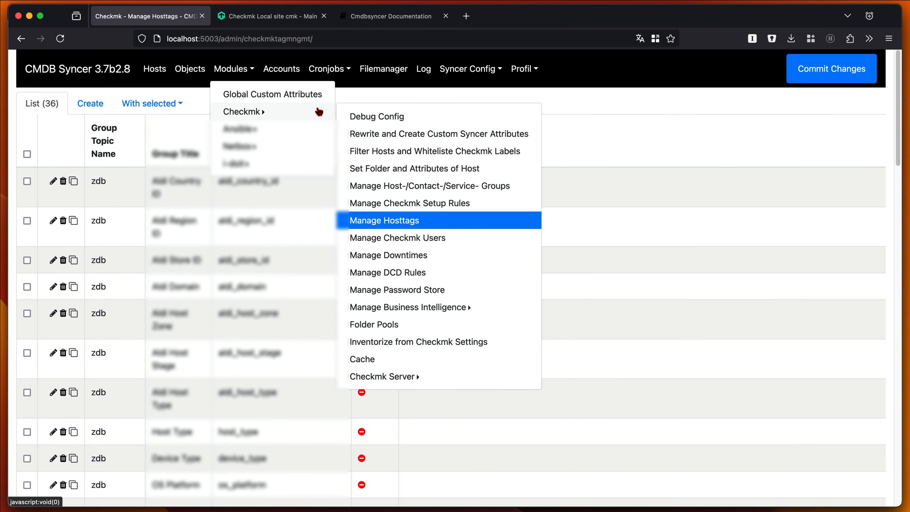
pyautogui.click(440, 169)
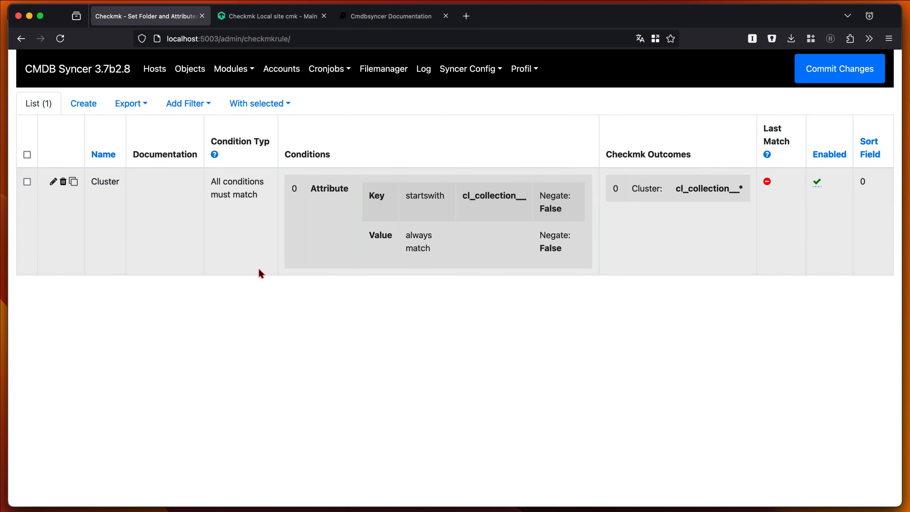
pyautogui.click(85, 105)
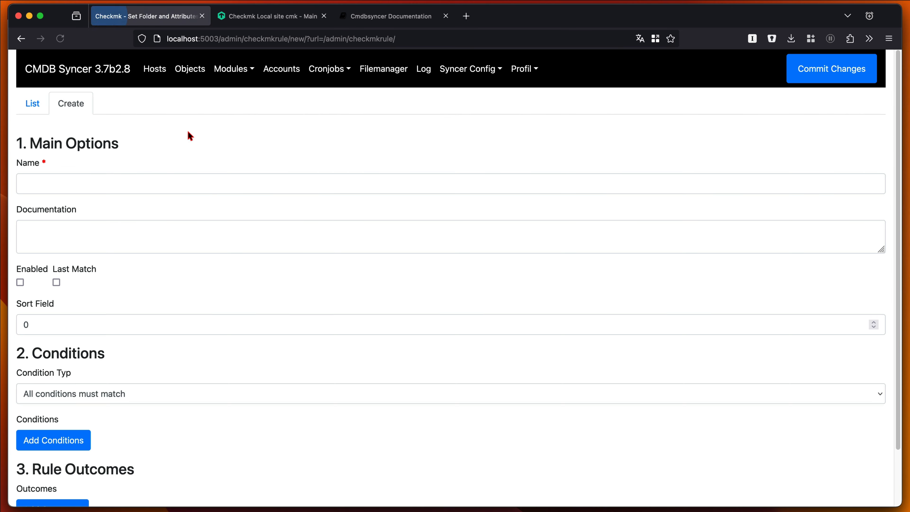
# - Add an outcome to the new rule and browse the available Action choices
pyautogui.scroll(-3, 294, 286)
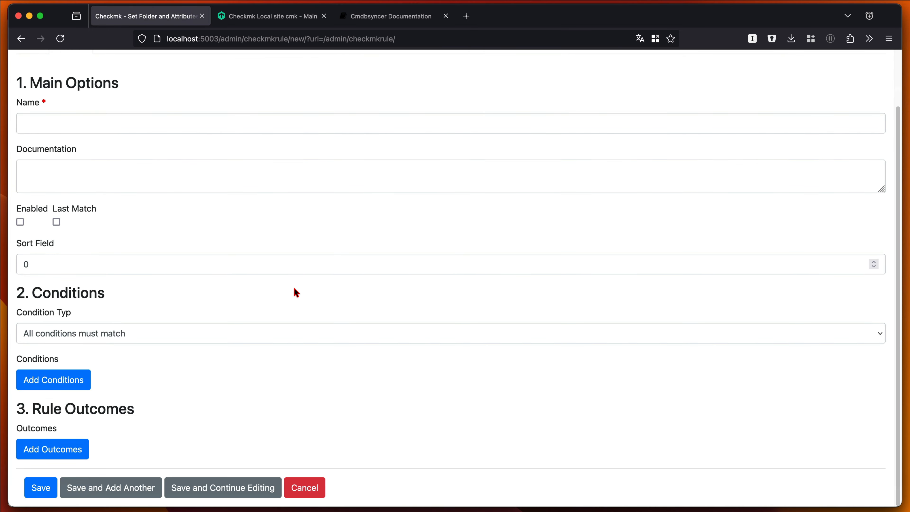
pyautogui.click(83, 446)
pyautogui.scroll(-5, 272, 358)
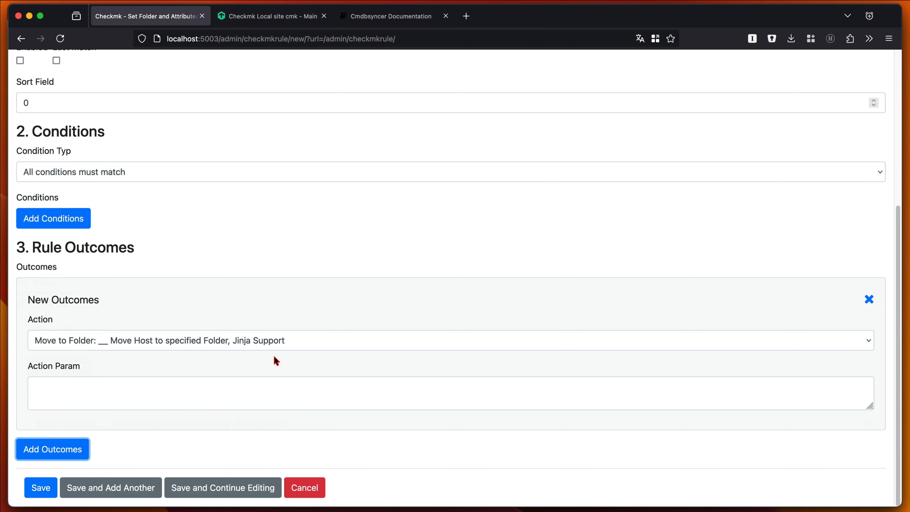
pyautogui.click(186, 344)
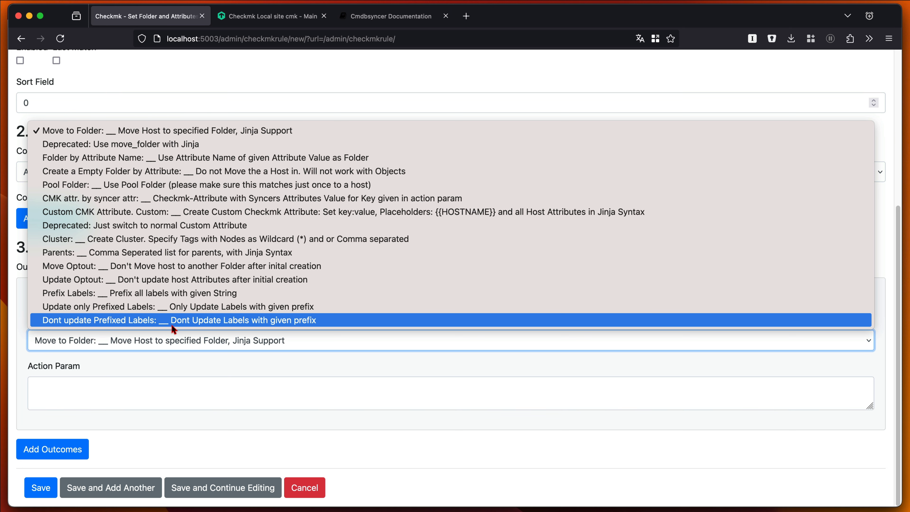
pyautogui.click(463, 405)
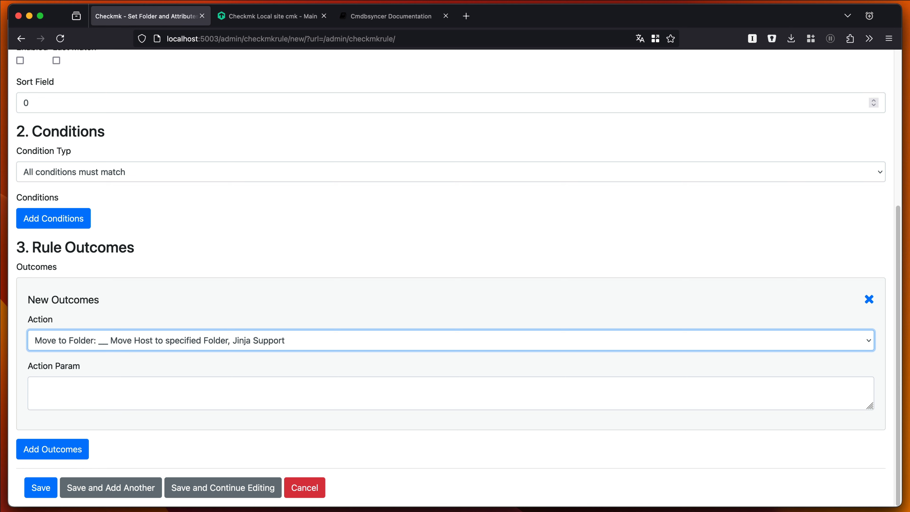
pyautogui.scroll(1, 402, 265)
pyautogui.click(402, 265)
pyautogui.scroll(1, 401, 265)
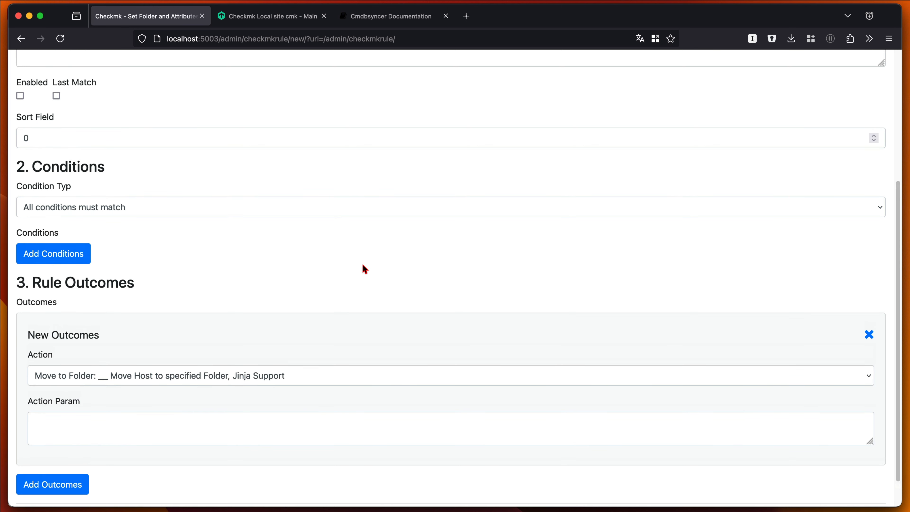
# - Add a condition to the new rule and review its hostname and attribute match fields
pyautogui.click(51, 253)
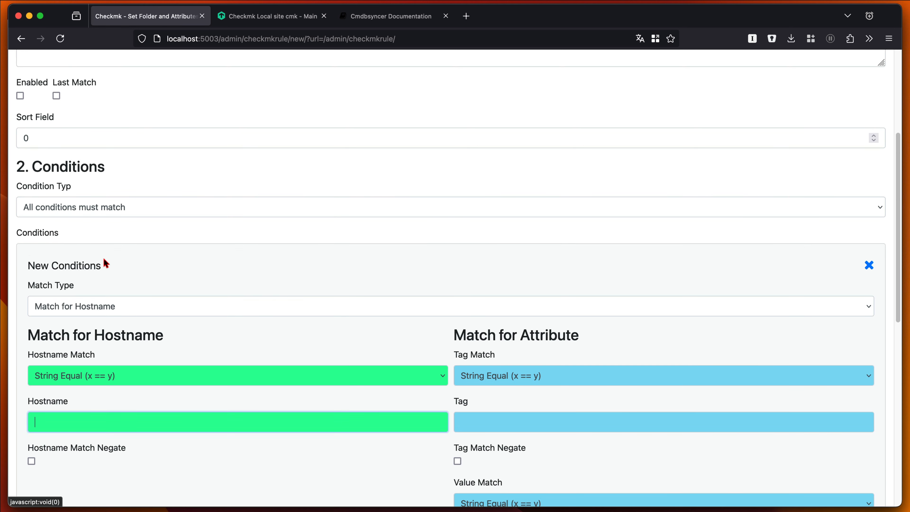
pyautogui.scroll(-7, 266, 303)
pyautogui.scroll(1, 215, 117)
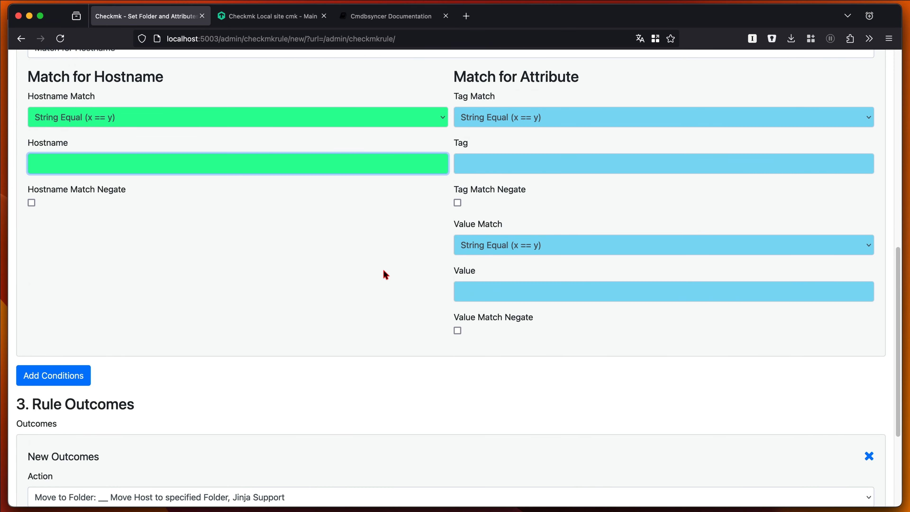
pyautogui.scroll(1, 348, 264)
pyautogui.scroll(12, 347, 267)
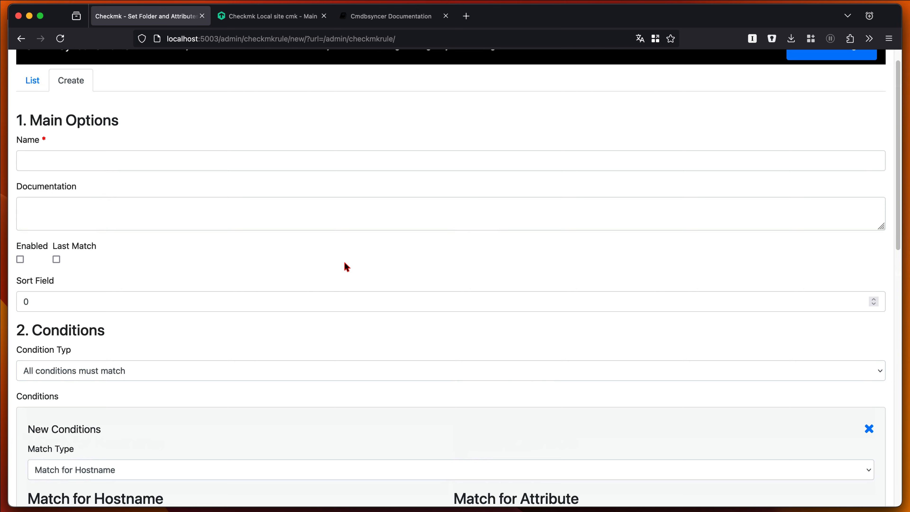
# - Open the Accounts list and inspect the edit form of the csv account
pyautogui.click(283, 70)
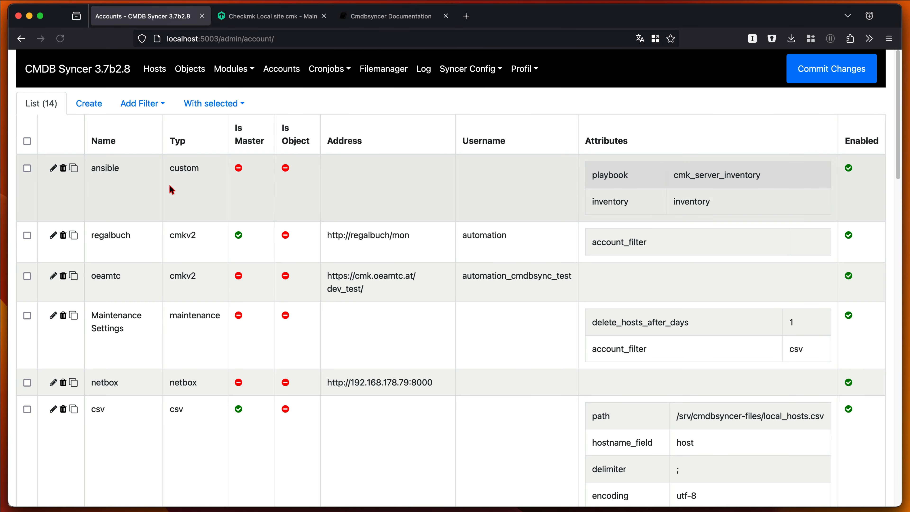
pyautogui.scroll(-7, 59, 205)
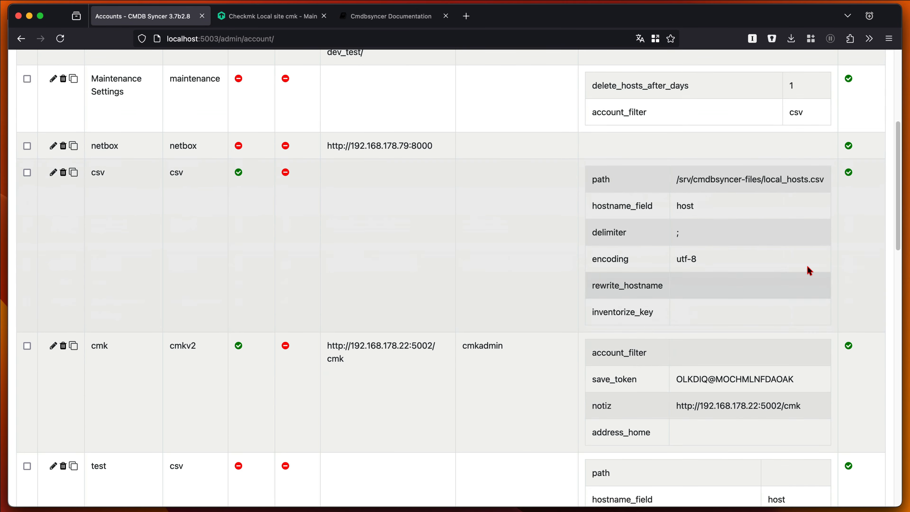
pyautogui.click(53, 174)
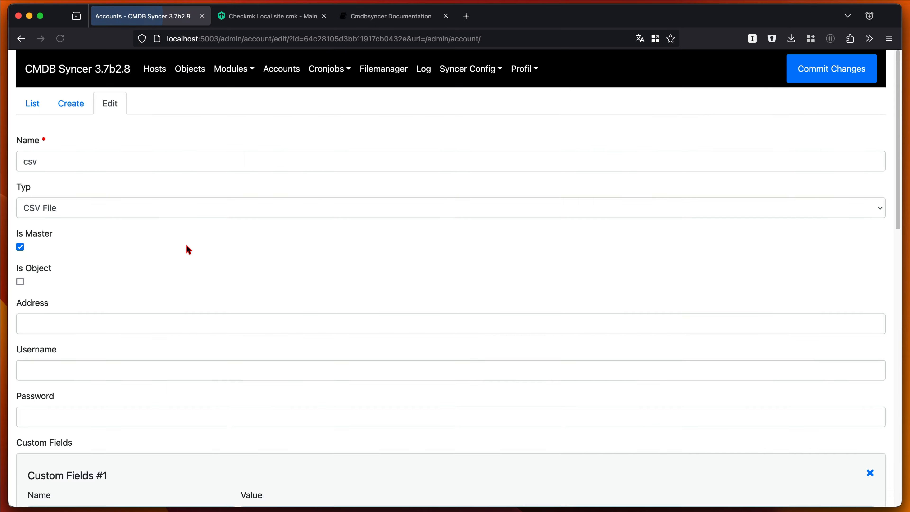
pyautogui.scroll(-11, 186, 248)
pyautogui.scroll(-2, 272, 335)
pyautogui.scroll(12, 272, 339)
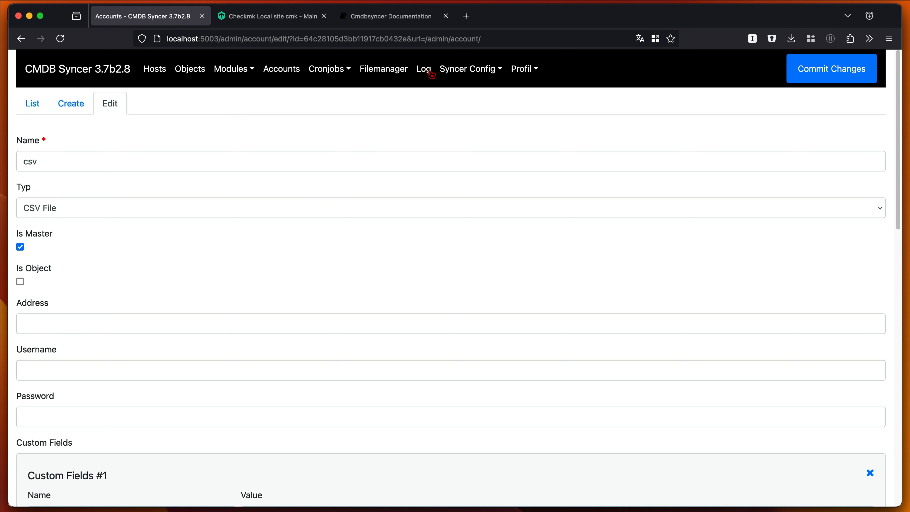
# - Open the Log list and review the latest checkmk_host_export entry's details
pyautogui.click(426, 77)
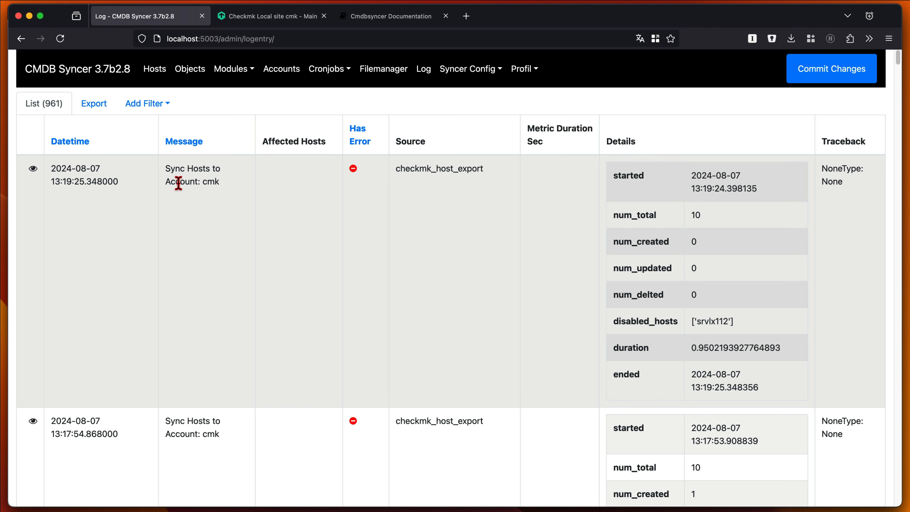
pyautogui.scroll(-10, 204, 344)
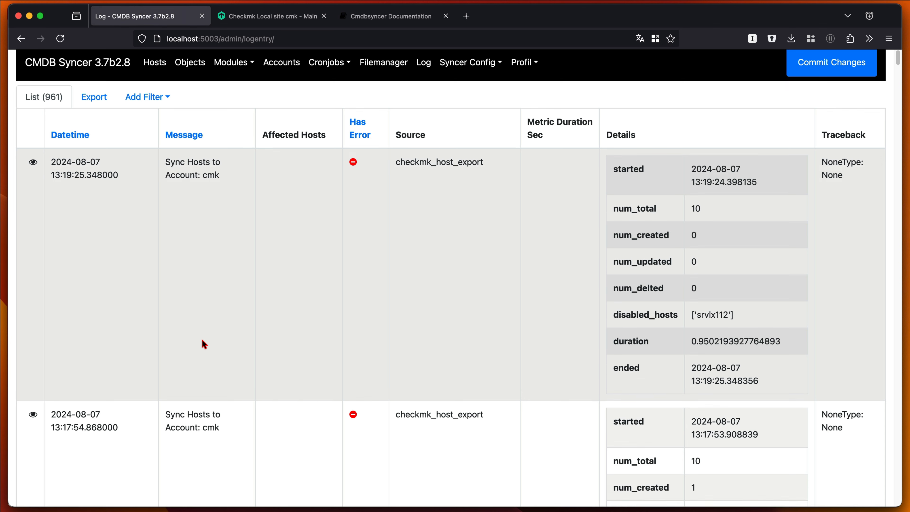
pyautogui.scroll(7, 203, 346)
pyautogui.scroll(5, 204, 346)
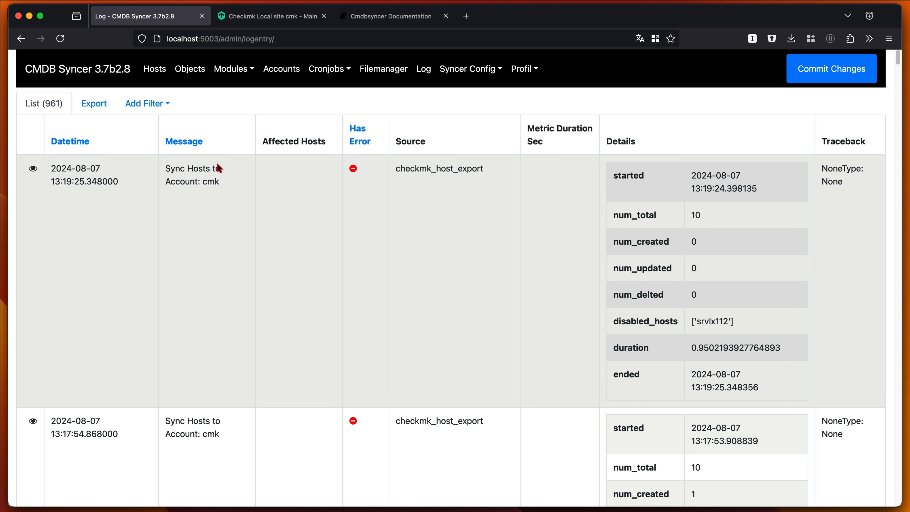
# - Open the details of host srvlx110 from the Hosts list and highlight its log entry
pyautogui.click(155, 70)
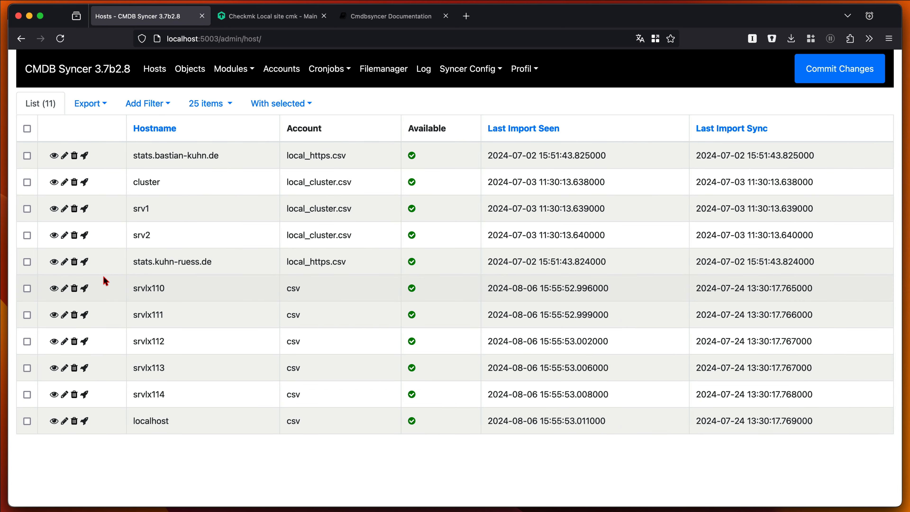
pyautogui.click(54, 288)
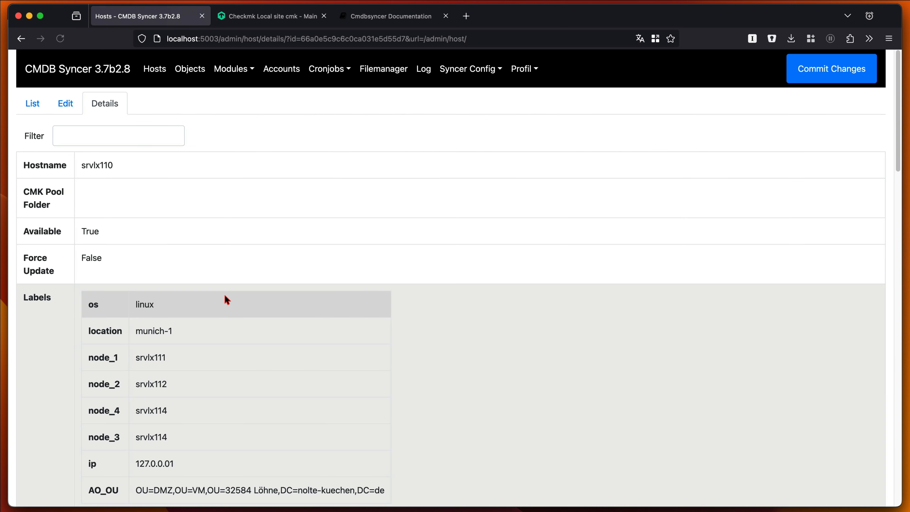
pyautogui.scroll(-8, 224, 293)
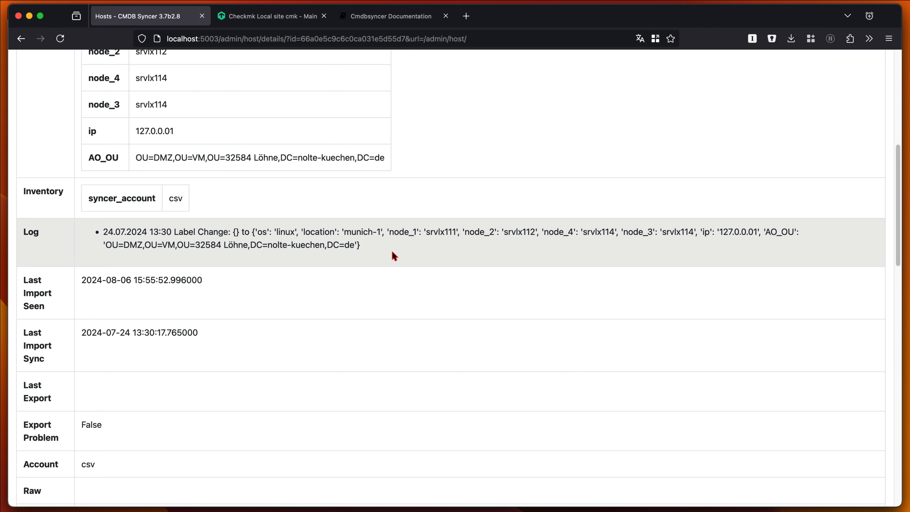
pyautogui.moveTo(103, 232); pyautogui.dragTo(190, 233)
pyautogui.scroll(5, 321, 284)
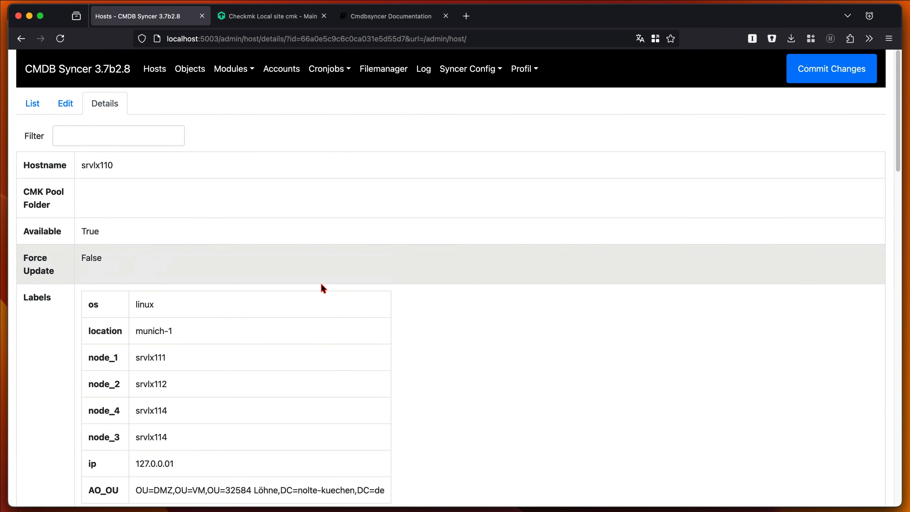
# - Return to the Log list and scroll through the recent host export entries
pyautogui.click(423, 69)
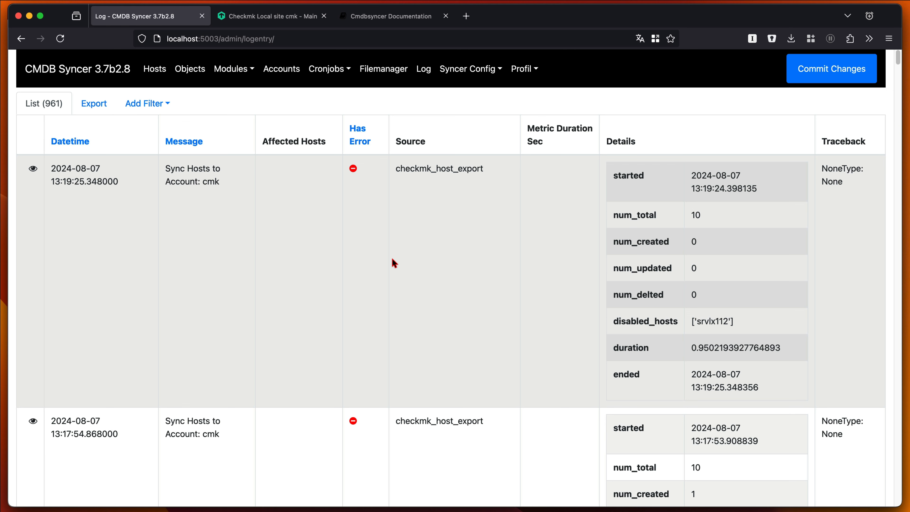
pyautogui.scroll(-5, 383, 287)
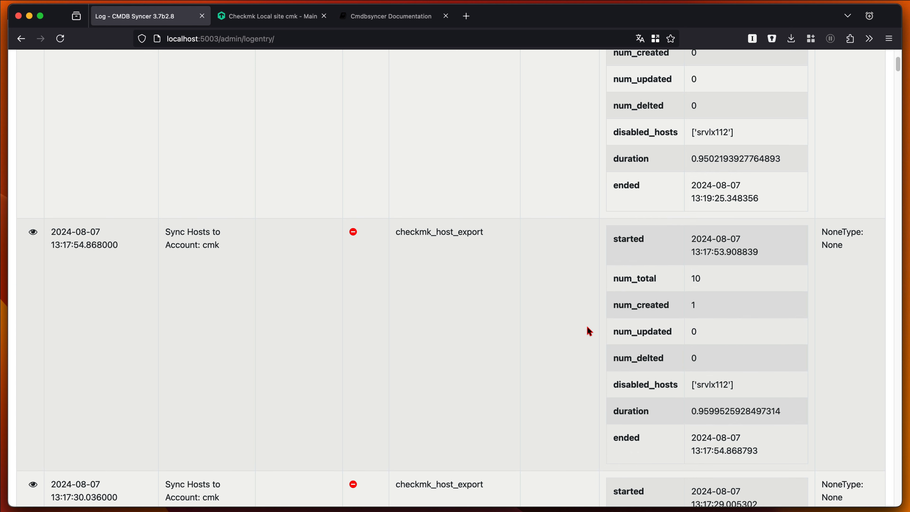
pyautogui.scroll(5, 586, 325)
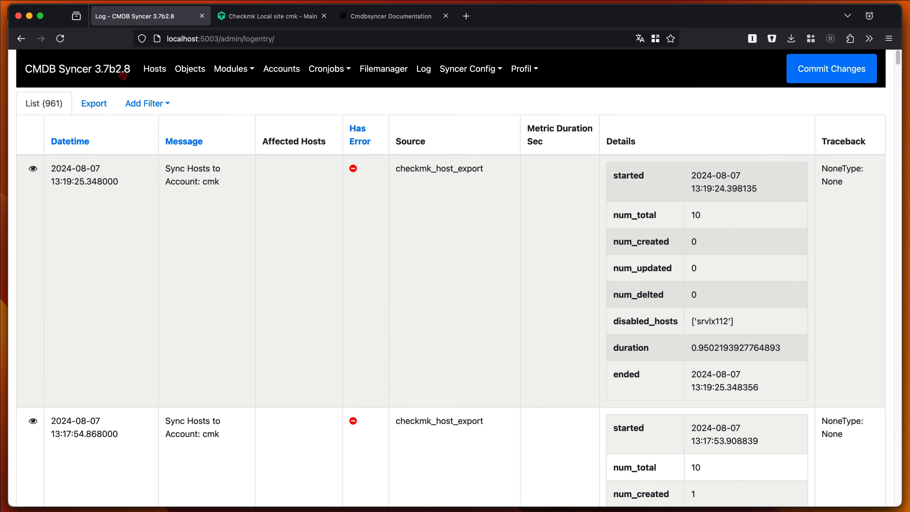
# - Go to the home page, then open the Checkmk module's Manage Checkmk Setup Rules page
pyautogui.click(101, 76)
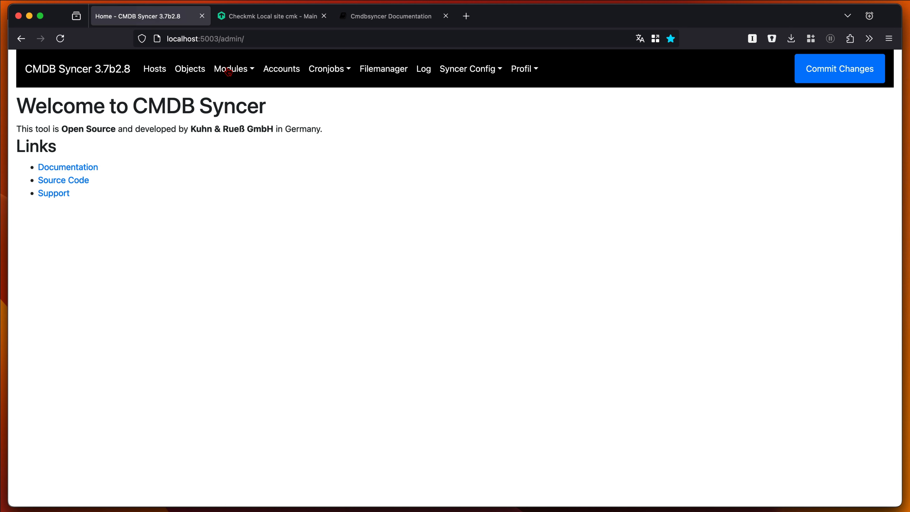
pyautogui.click(238, 71)
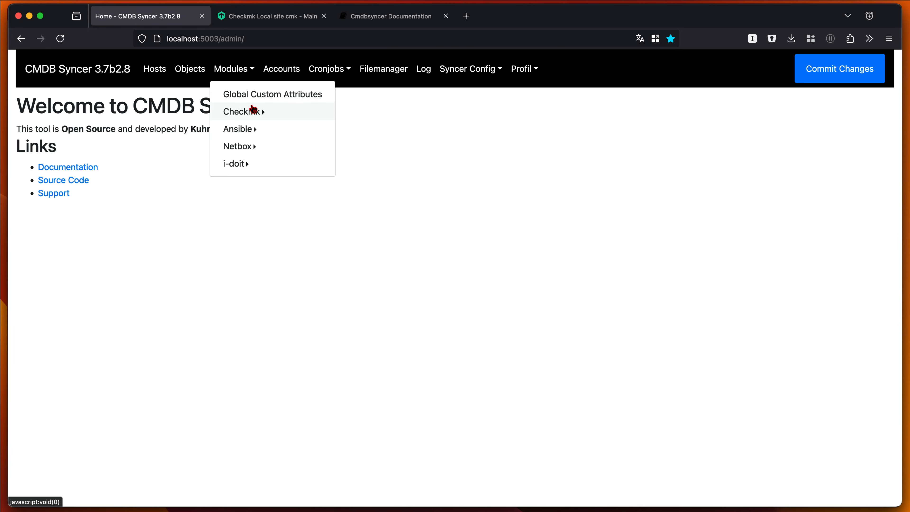
pyautogui.click(302, 114)
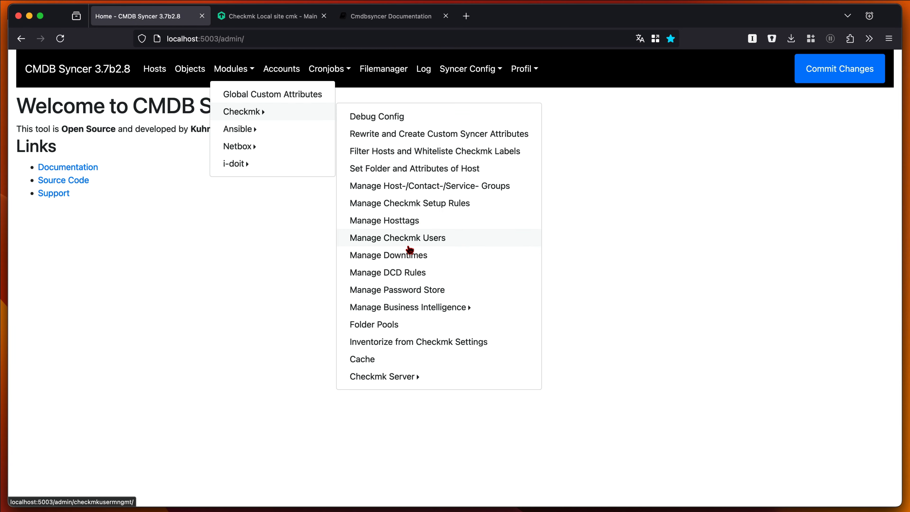
pyautogui.click(463, 203)
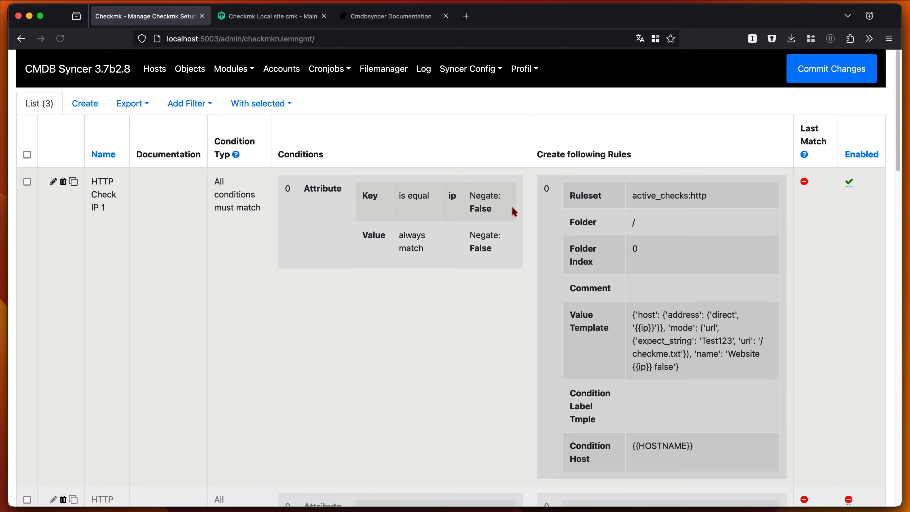
pyautogui.scroll(-1, 219, 311)
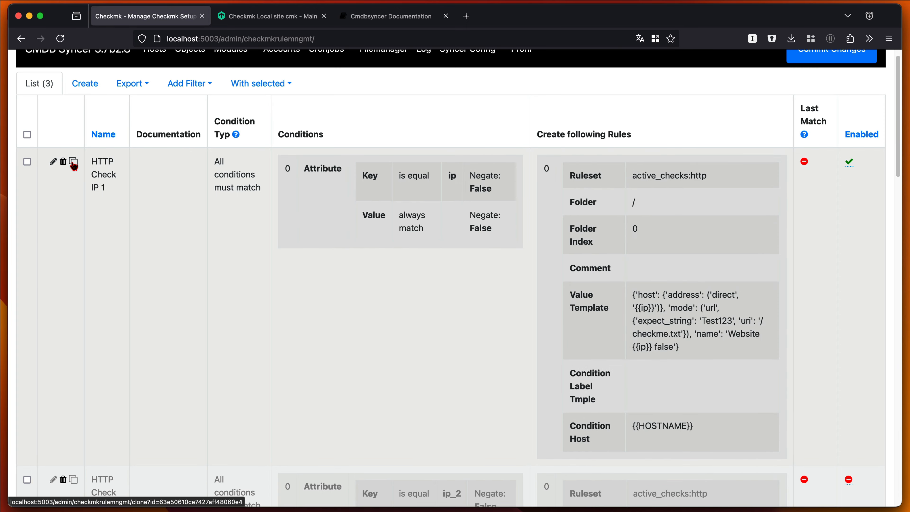
pyautogui.scroll(1, 160, 238)
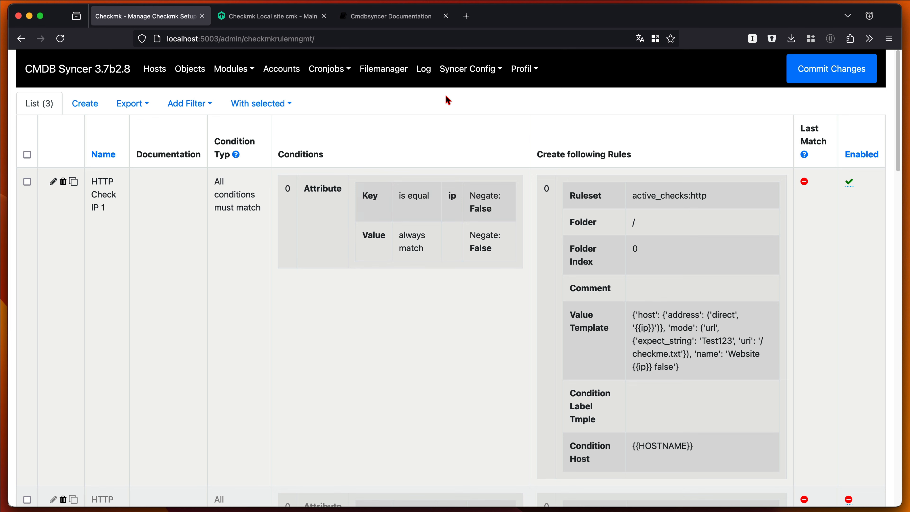
# - Open the Filemanager, then the Objects list
pyautogui.click(391, 71)
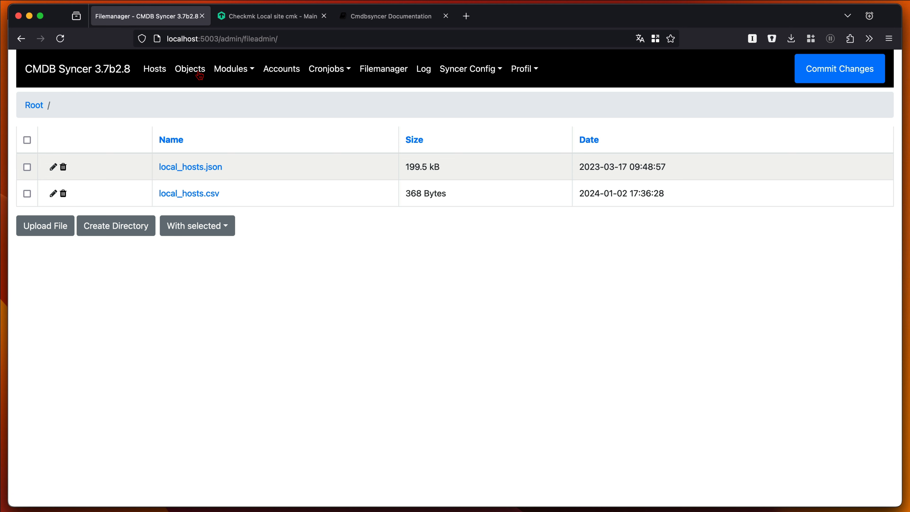
pyautogui.click(192, 76)
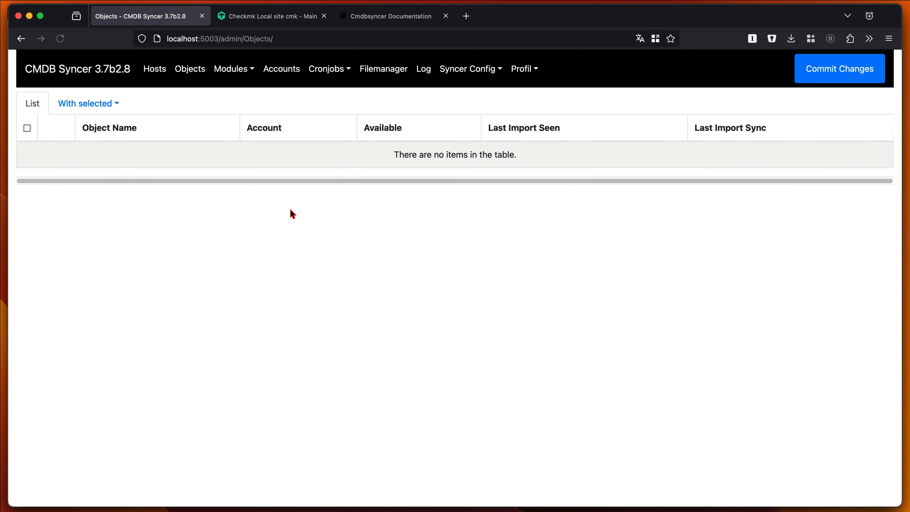